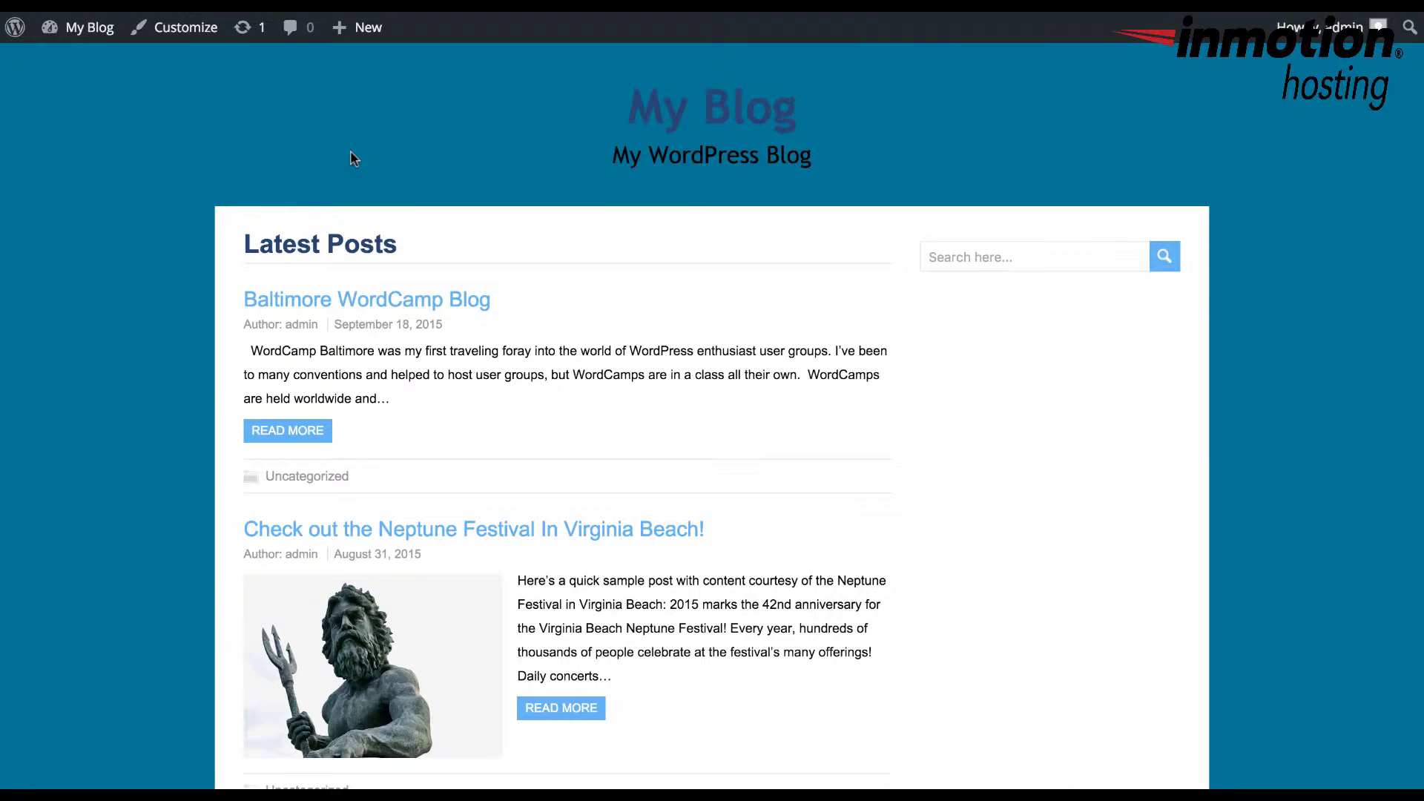
Publish the pending Customizer changes and return to the Customizer
click(159, 26)
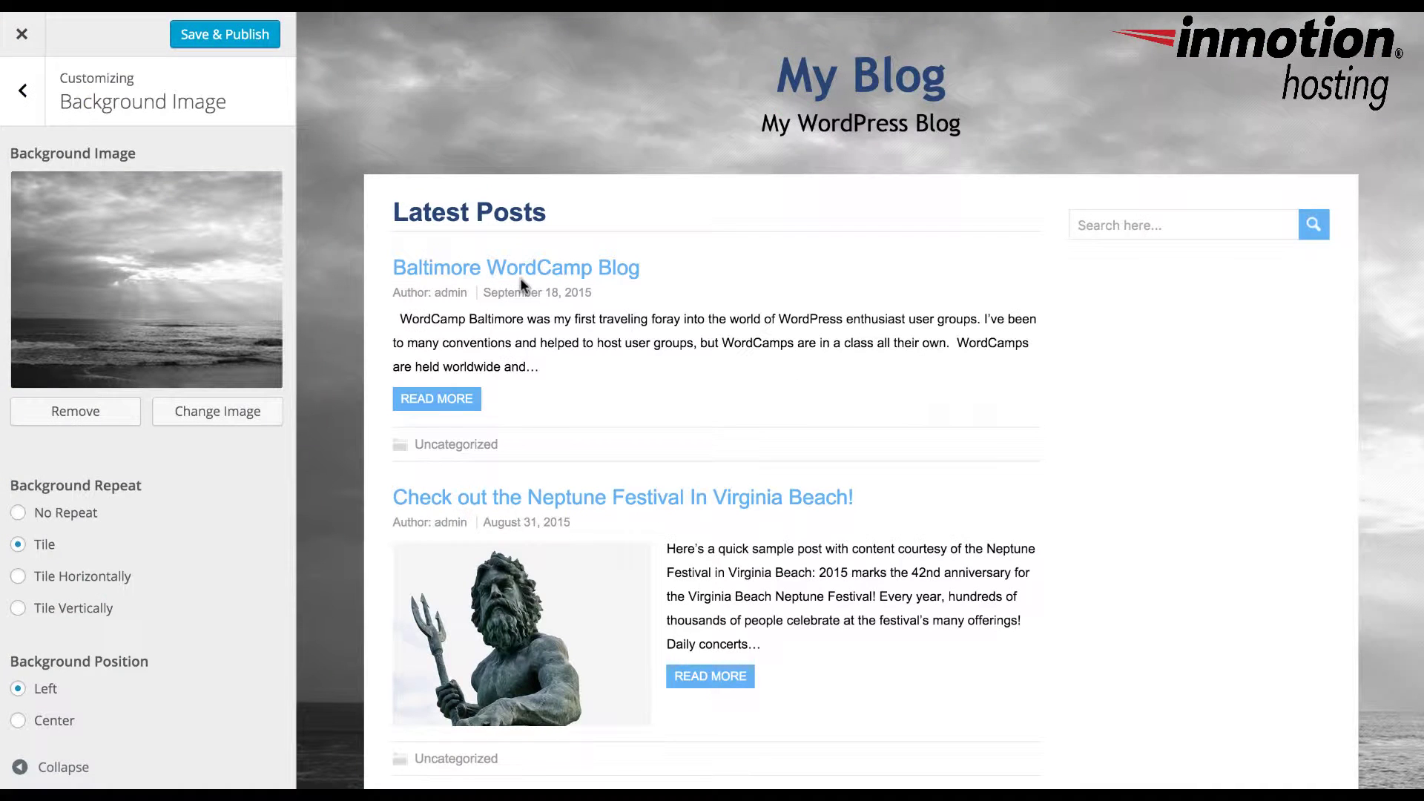
click(215, 37)
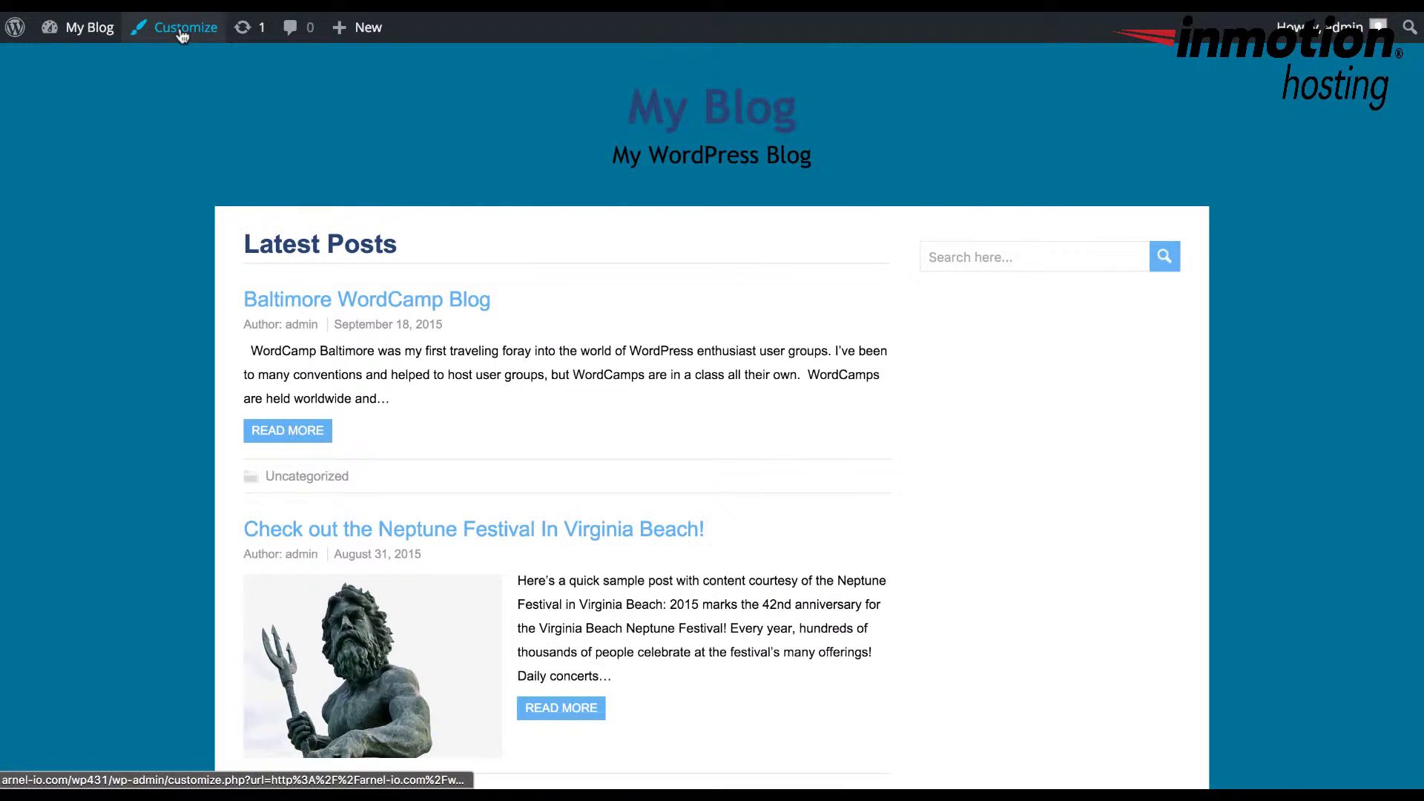
click(181, 31)
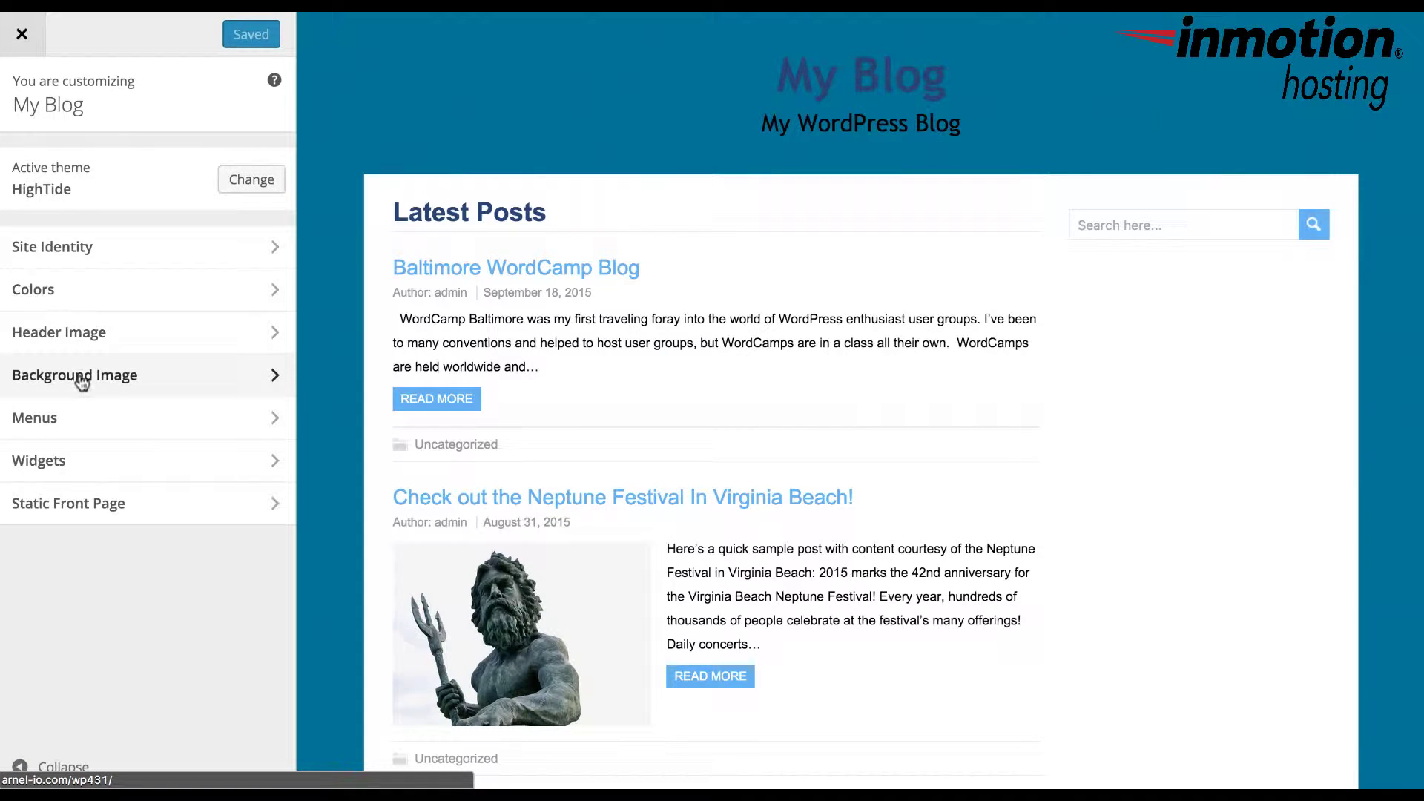
Choose bw-beach.jpg from the Media Library as the background image
click(79, 375)
click(196, 235)
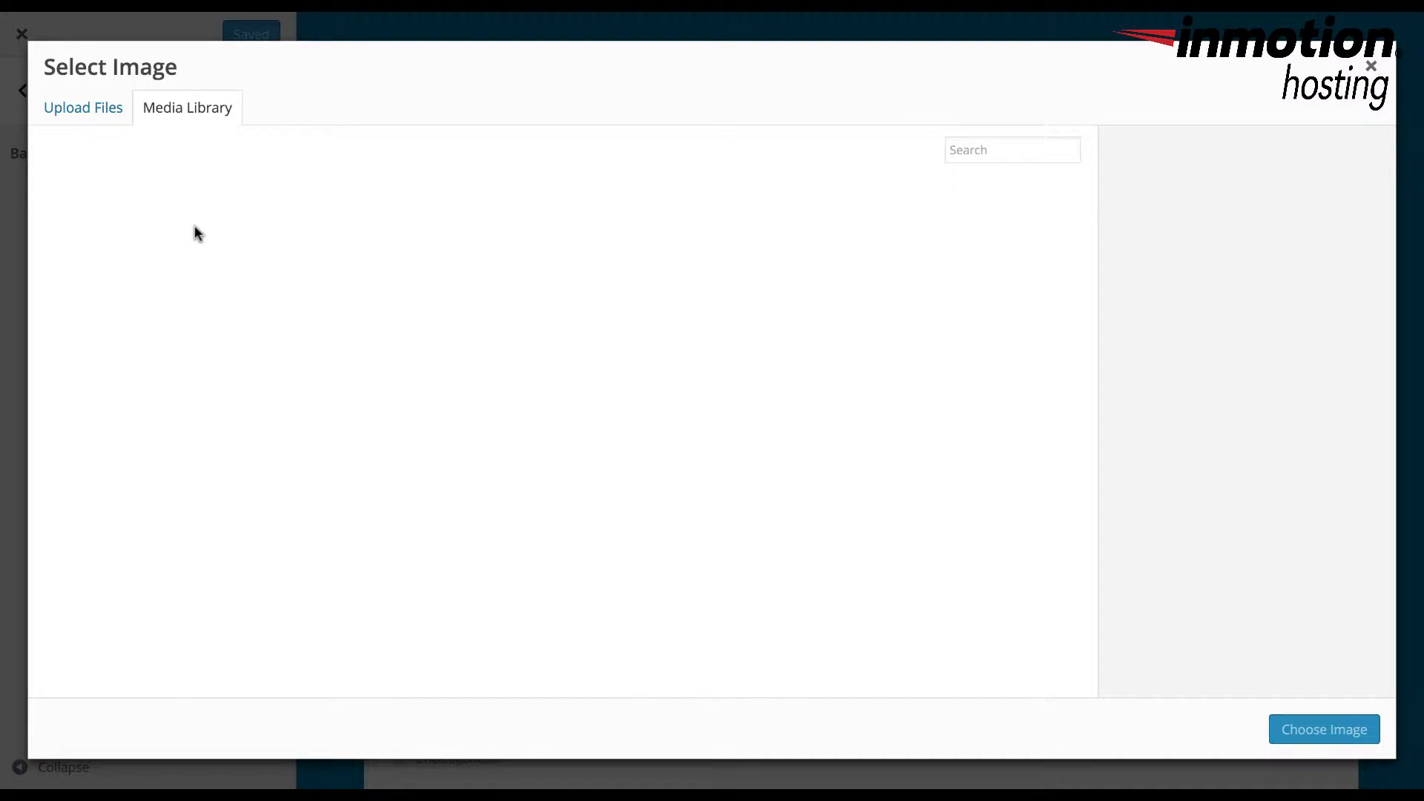
click(189, 240)
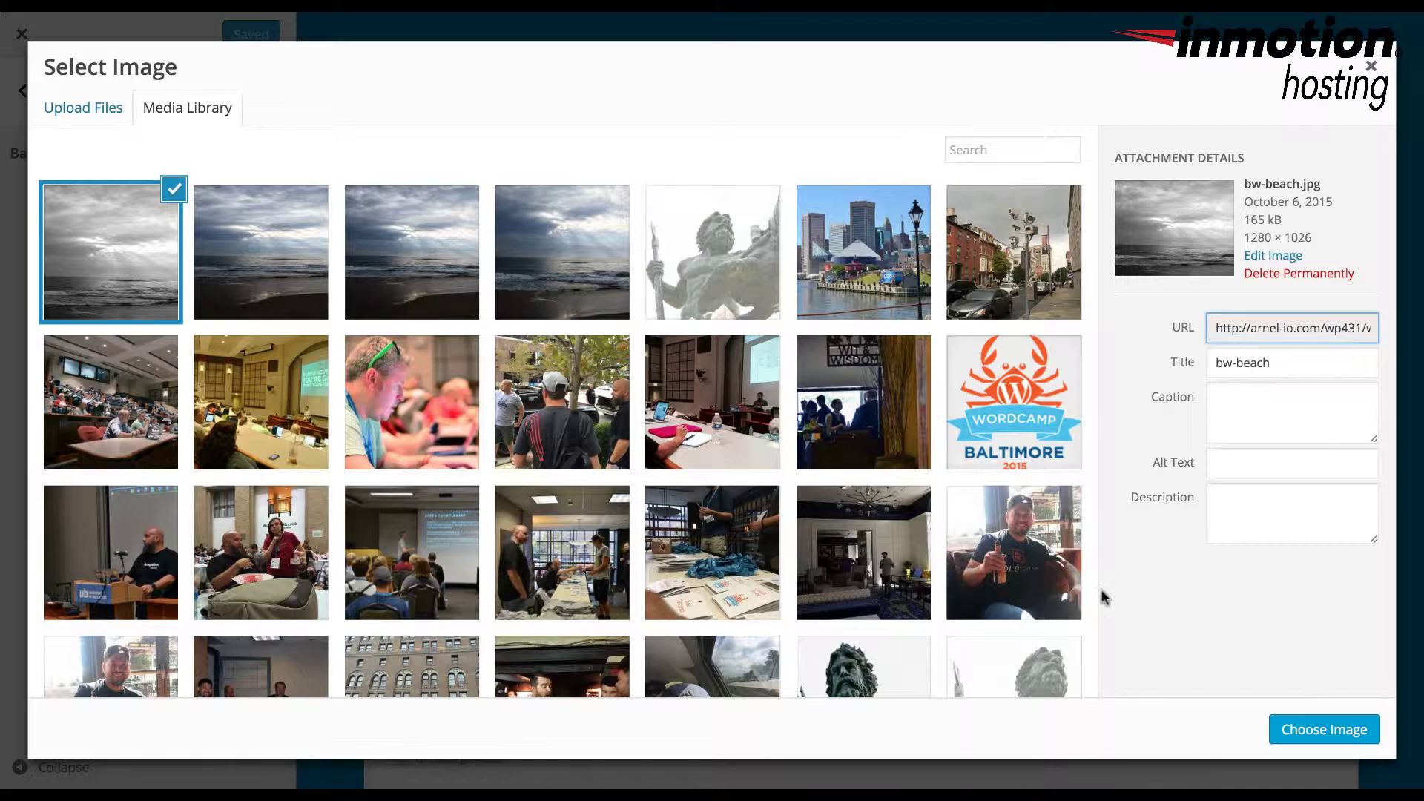
click(1357, 729)
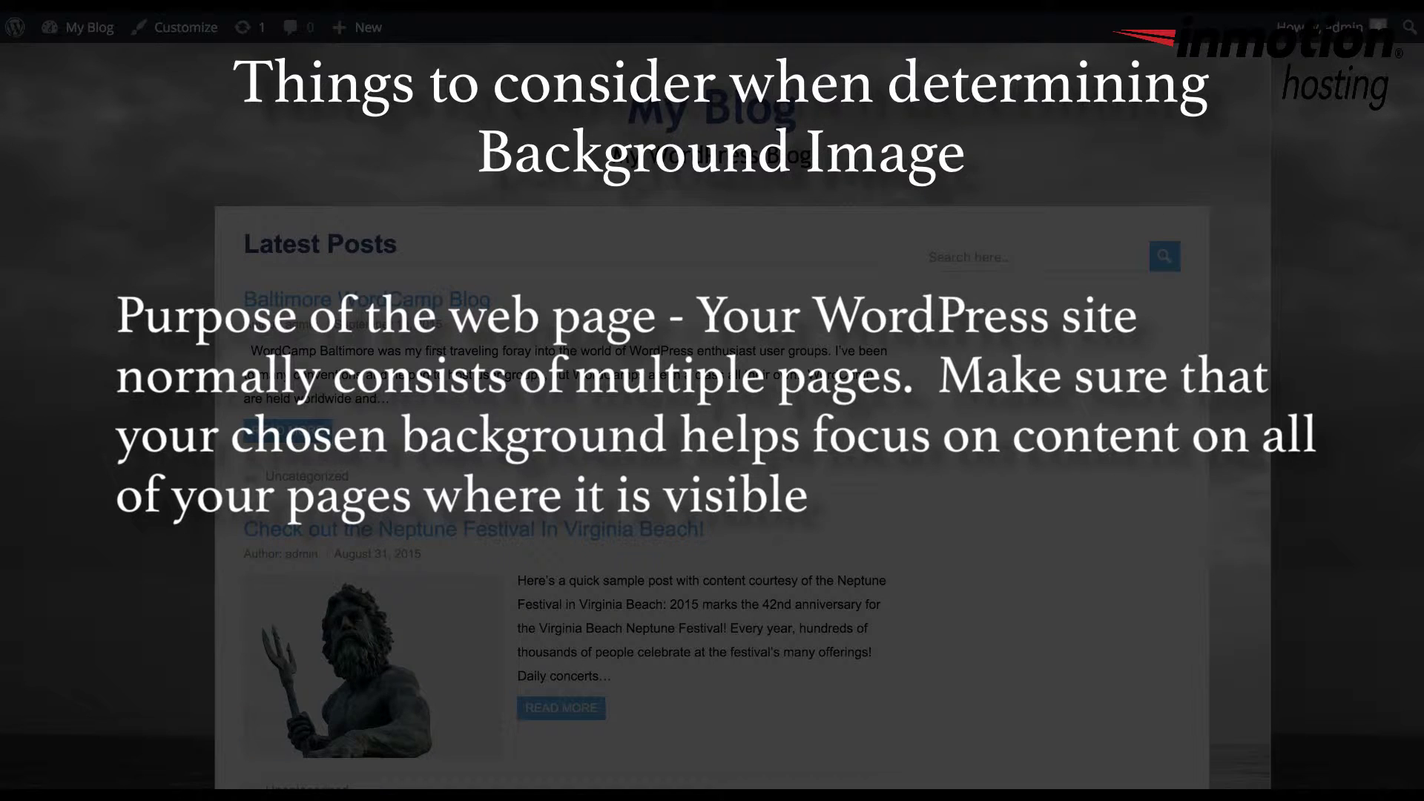
Set the beach background to No Repeat, publish it, and view the site
scroll(712, 445, down, 5)
scroll(713, 445, up, 2)
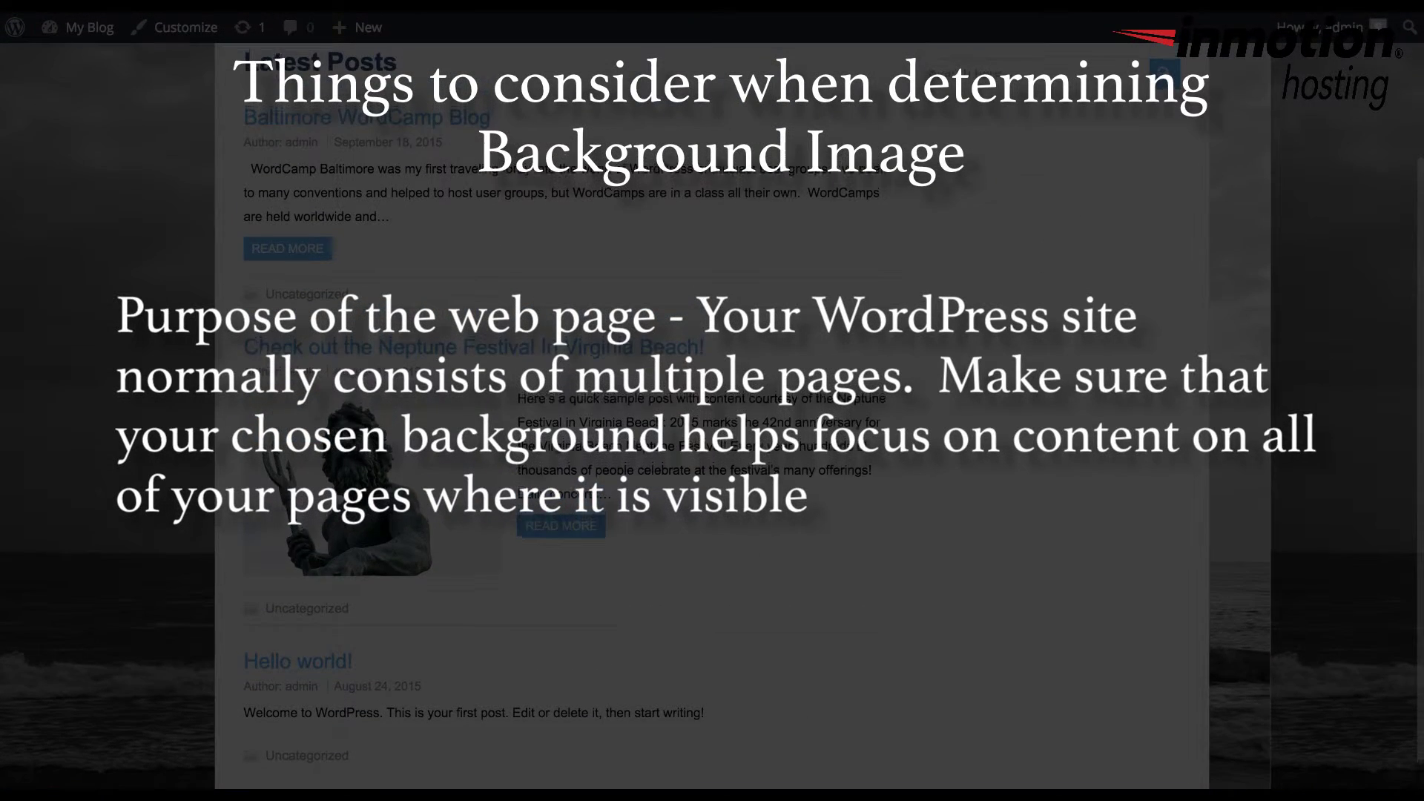
scroll(712, 445, up, 3)
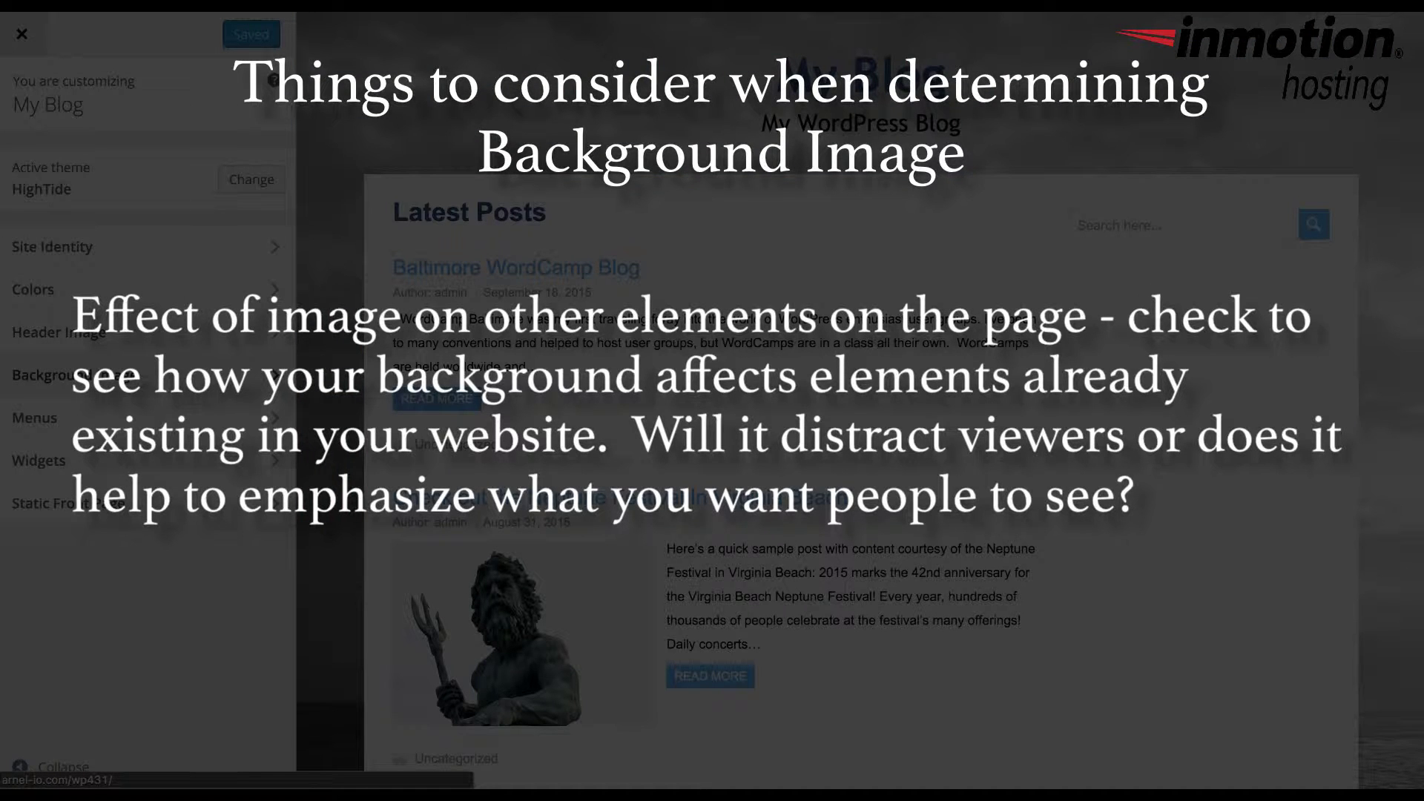
click(275, 375)
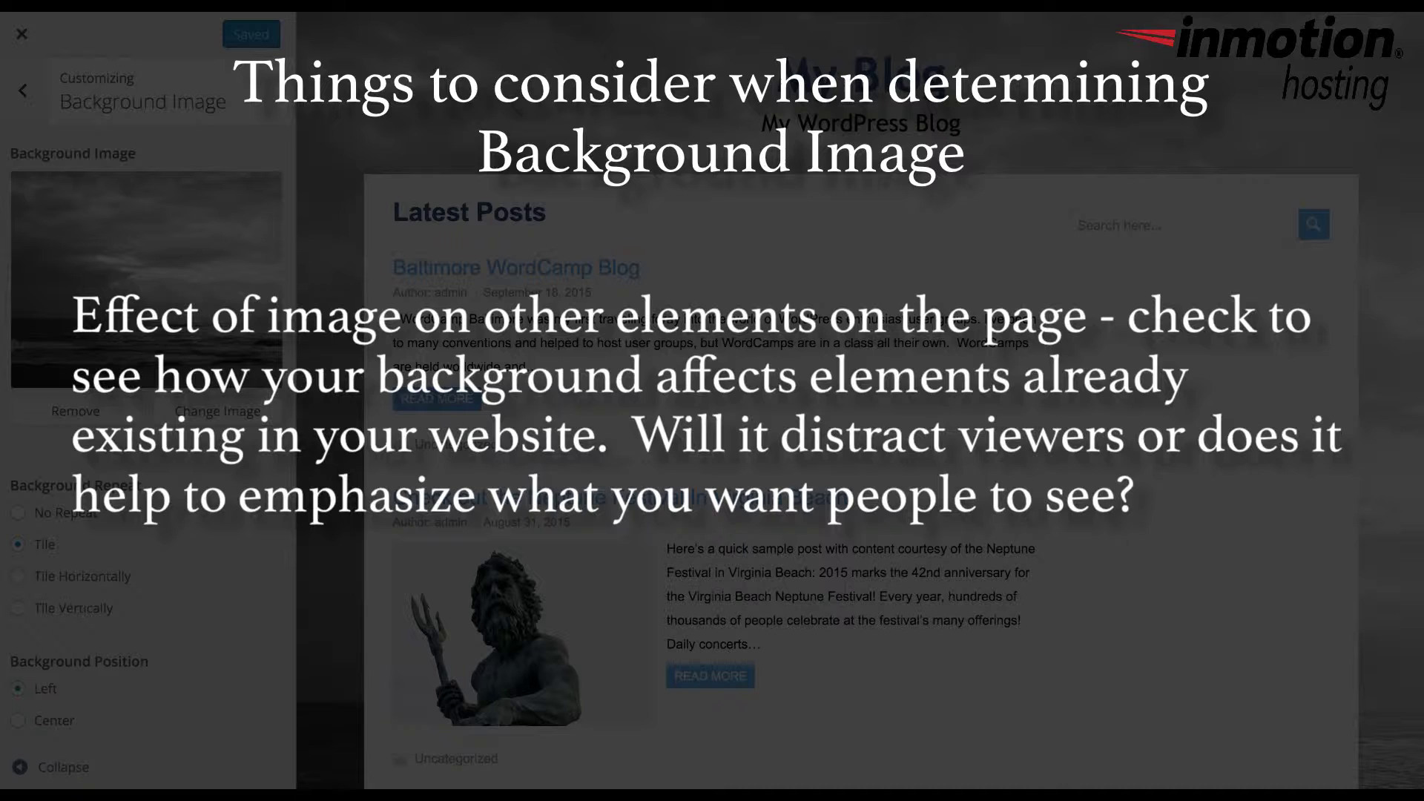
click(18, 512)
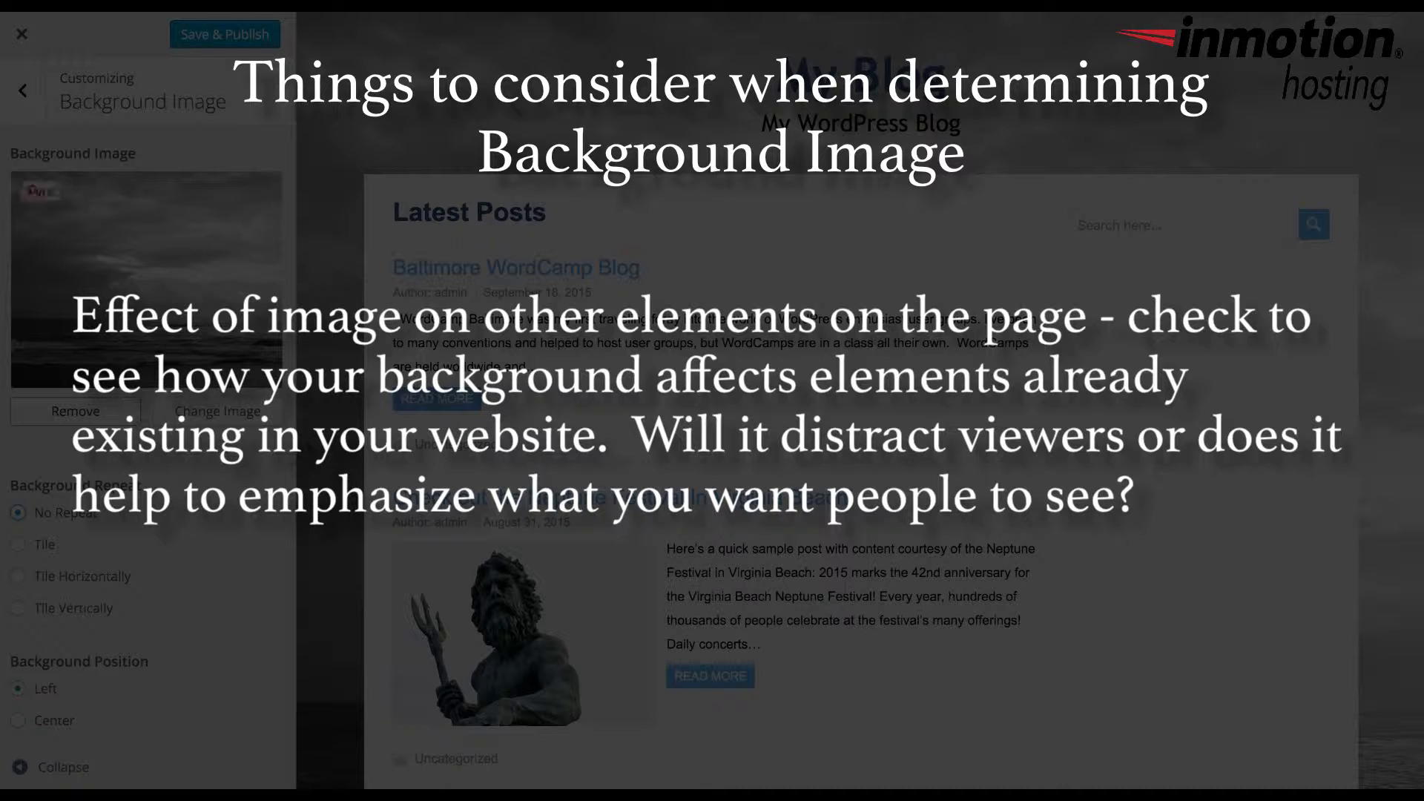
click(209, 35)
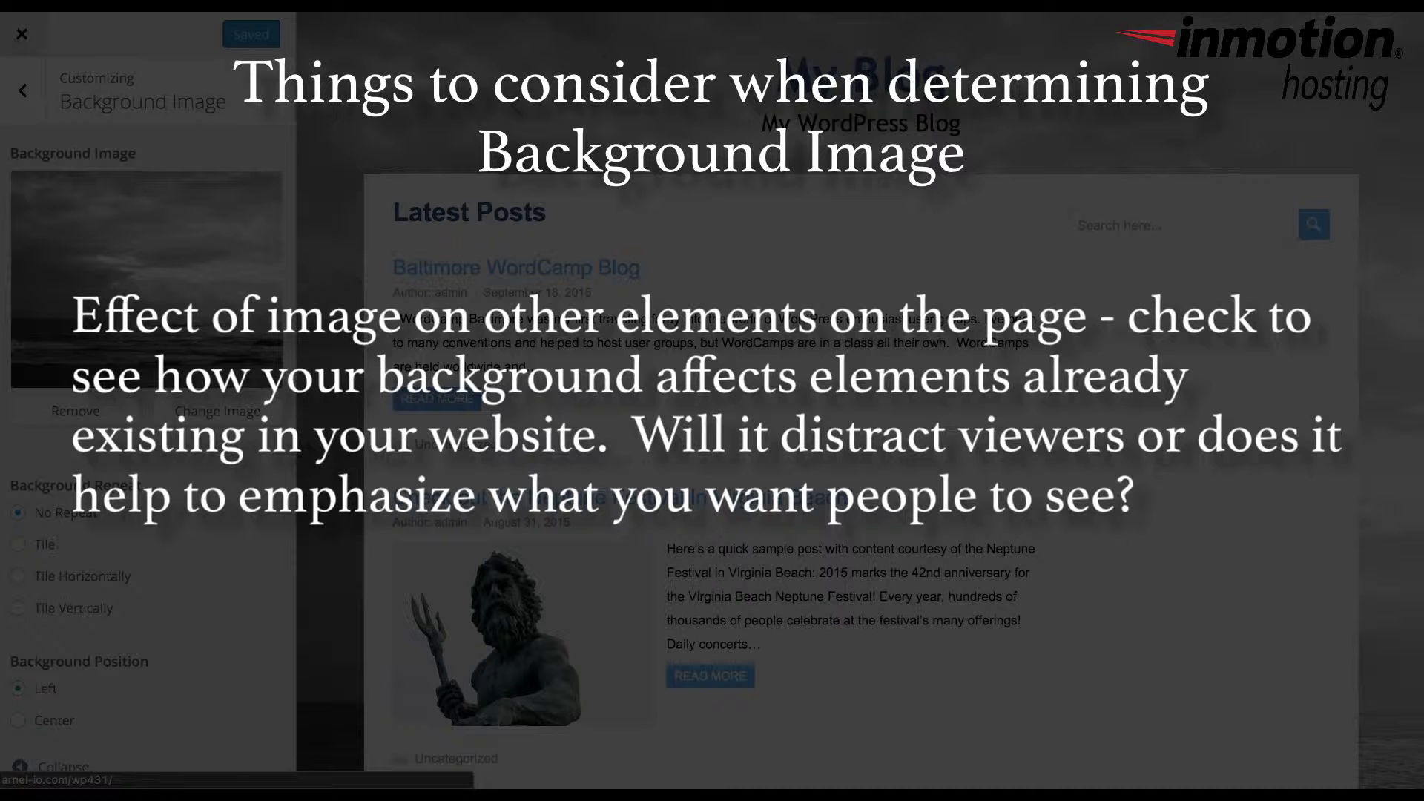
click(22, 34)
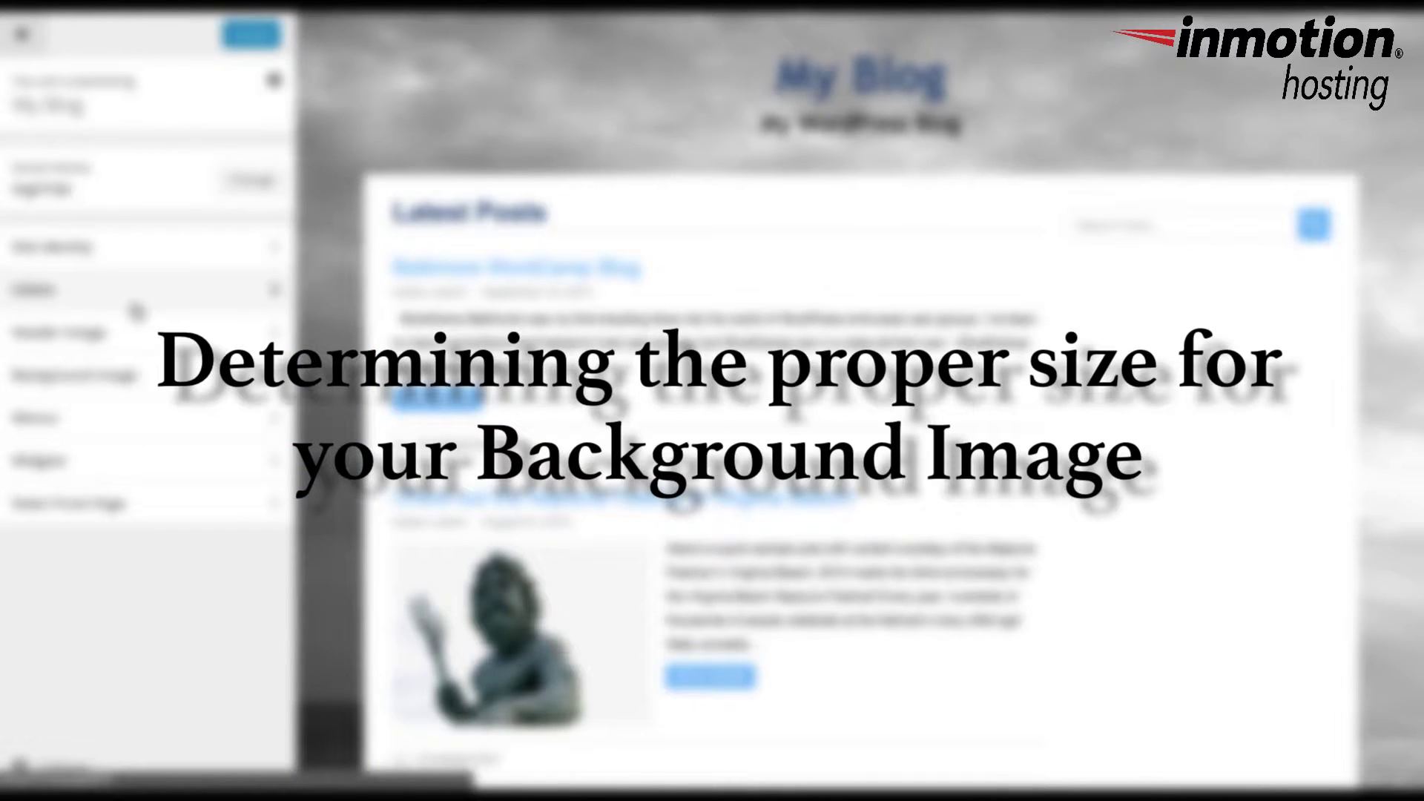
Remove the current background image
click(132, 386)
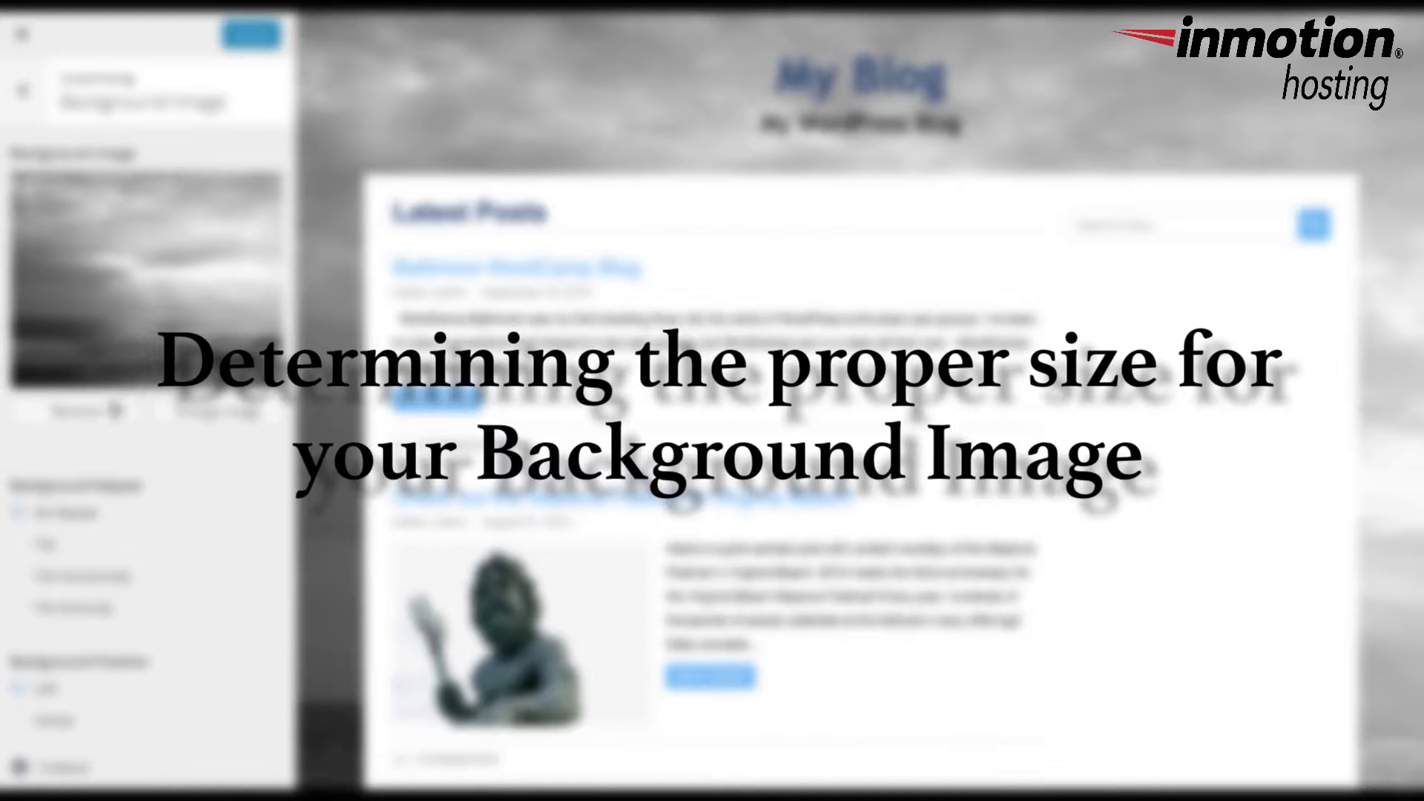
click(103, 420)
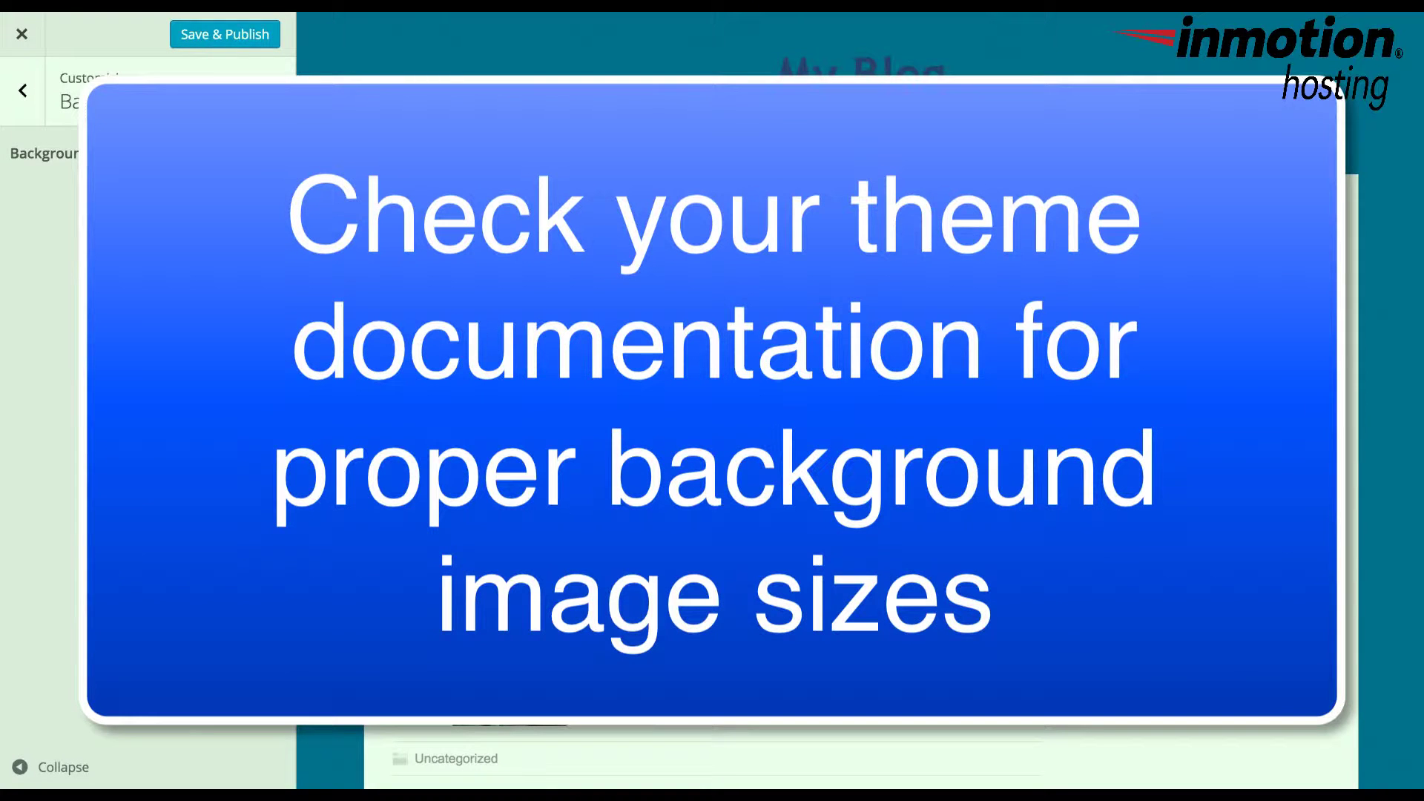
click(23, 89)
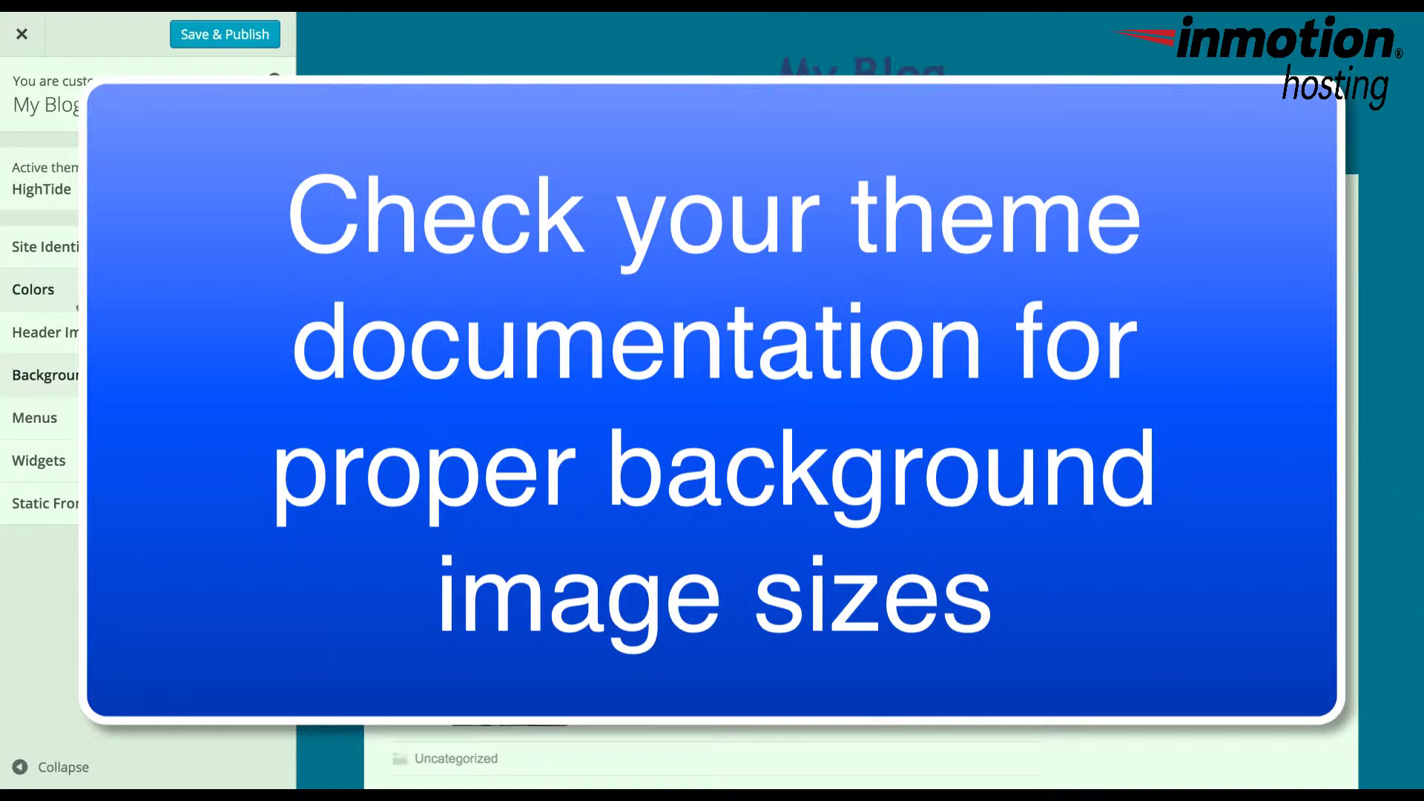
Set the background colour to bright teal #00dddd and publish it
click(44, 290)
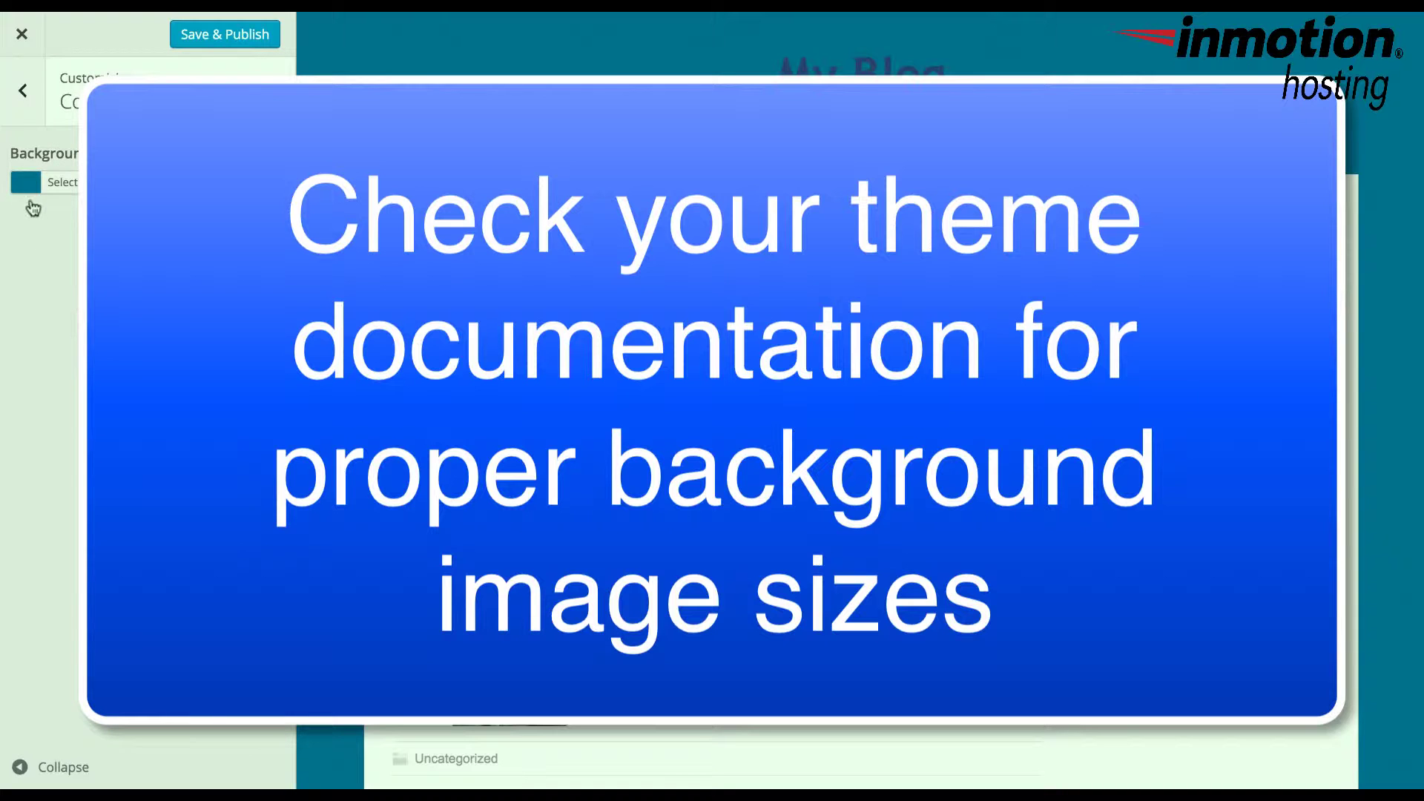
click(27, 190)
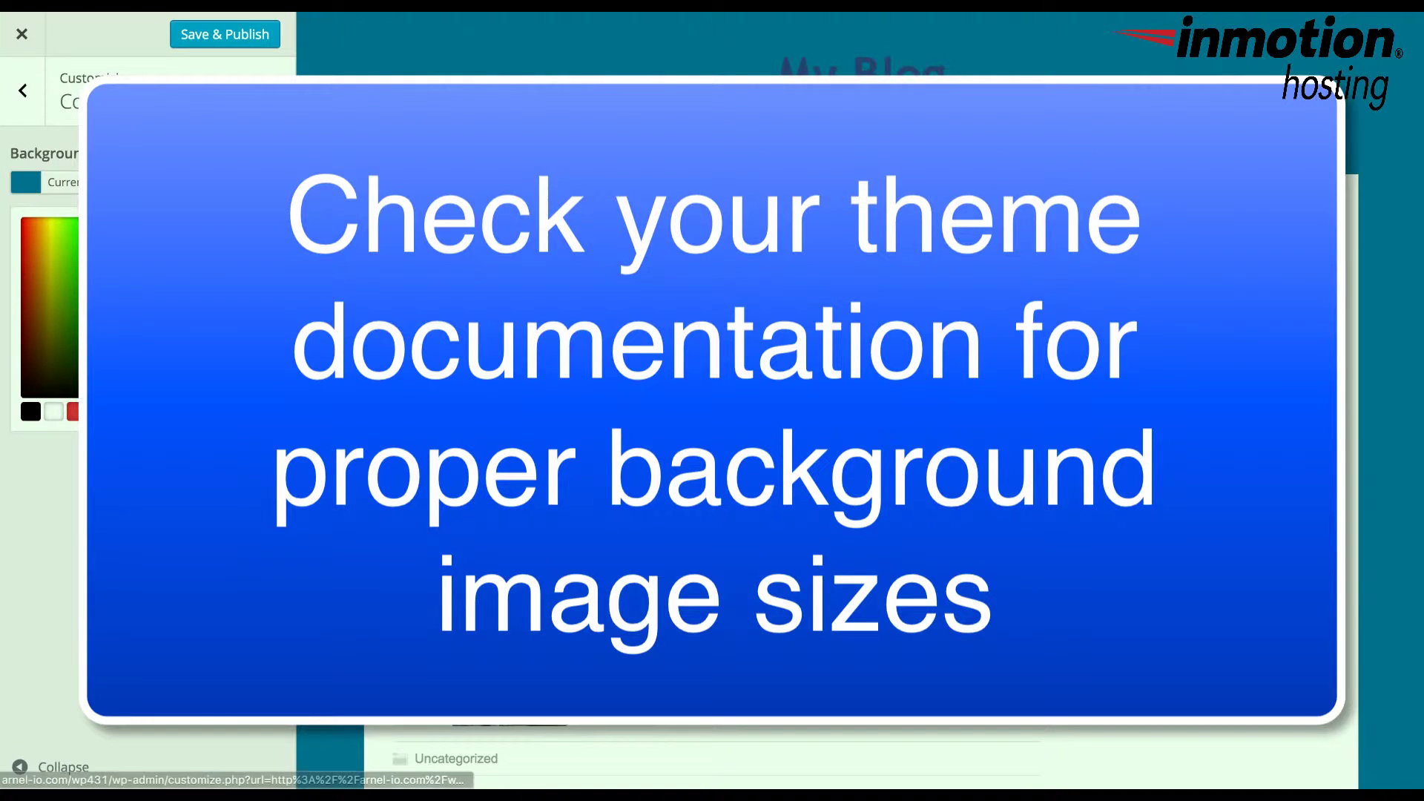
click(102, 298)
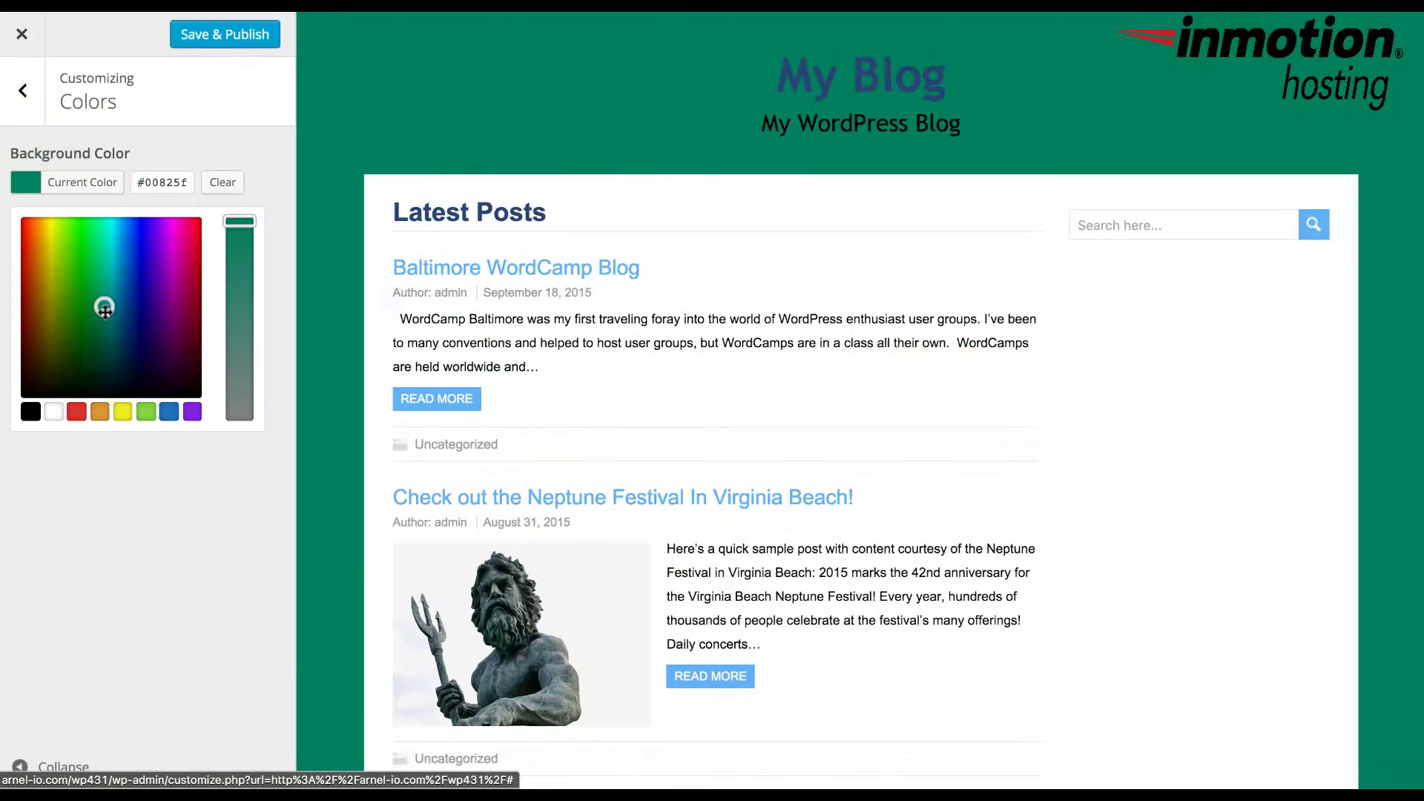
drag(102, 298, 114, 237)
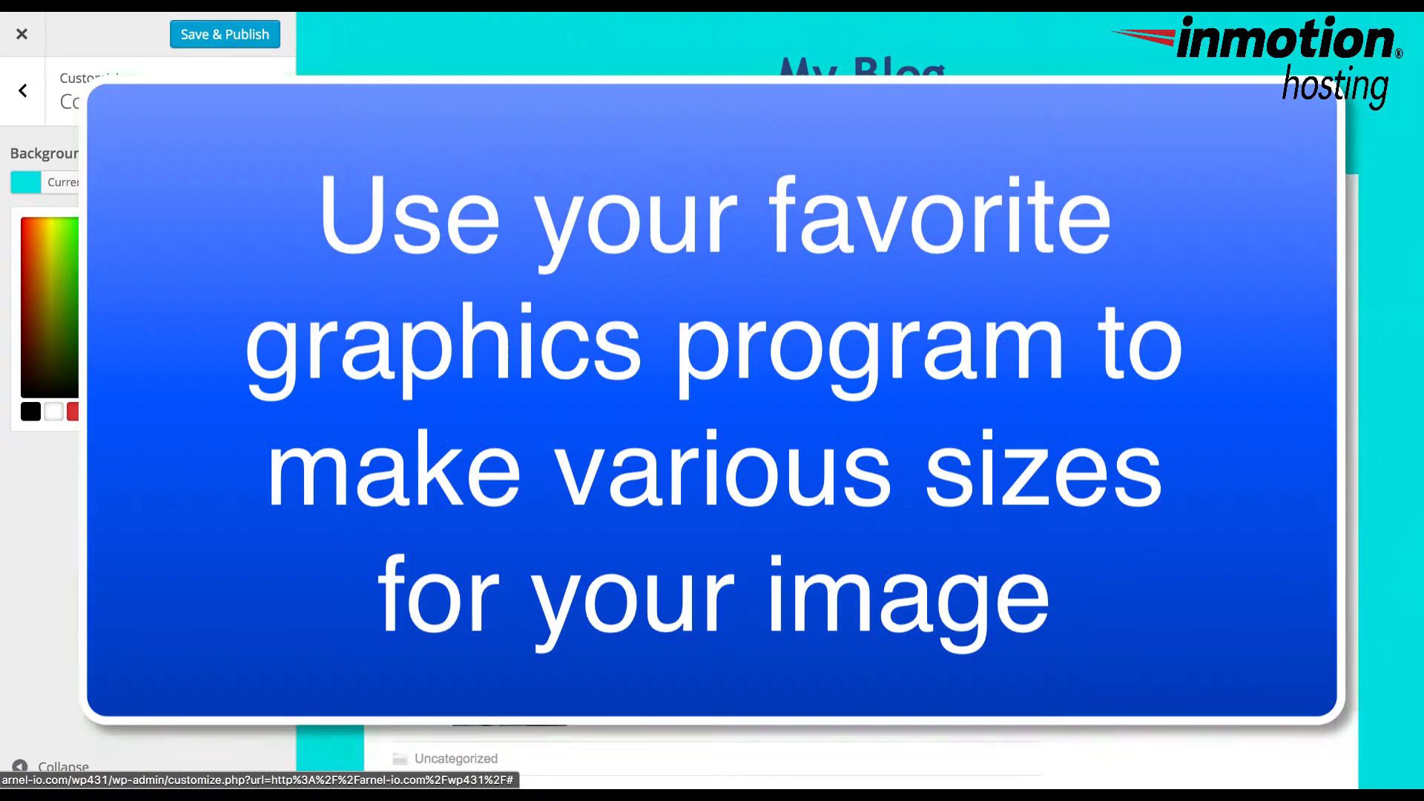
click(251, 33)
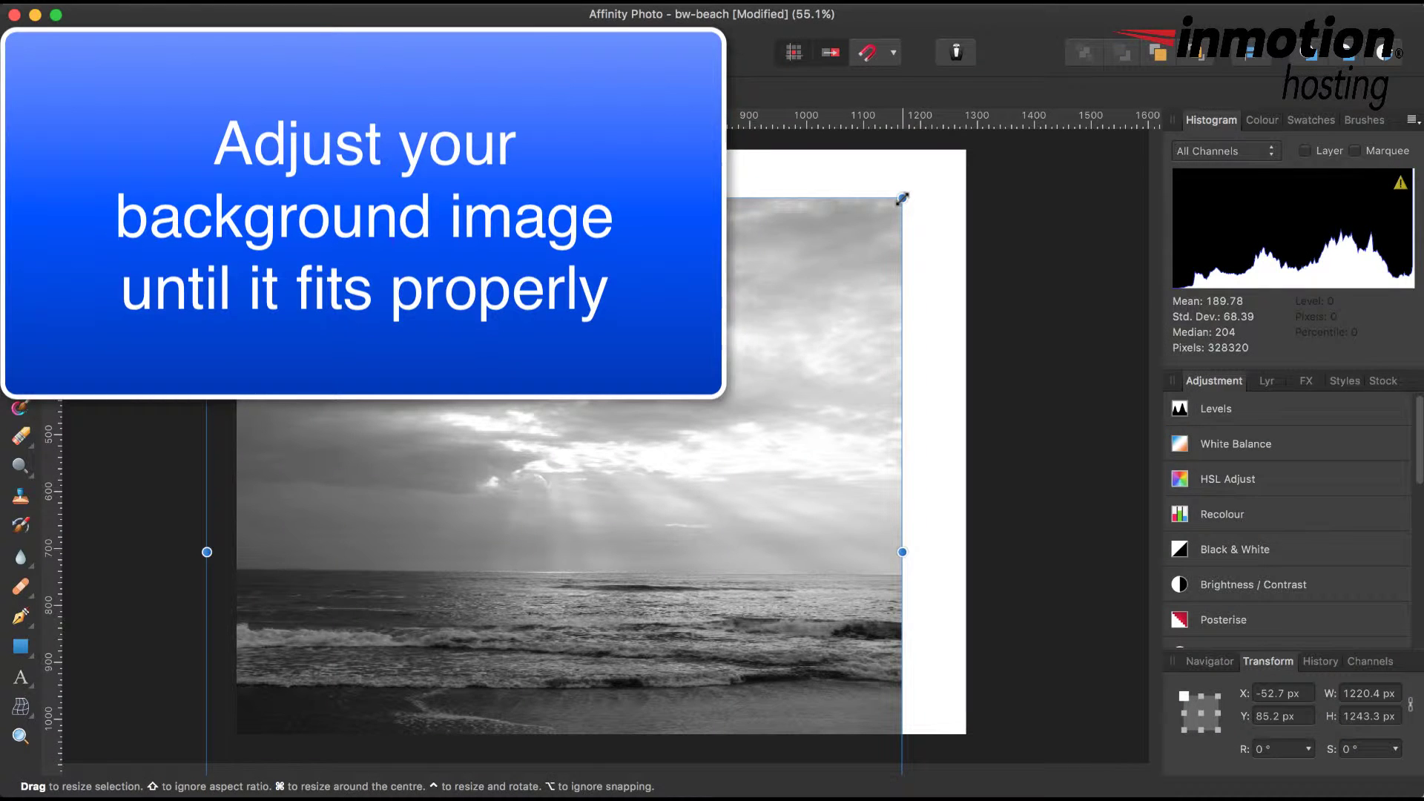
Shrink the beach photo slightly by pulling its top-right corner inward
mouse_move(900, 202)
mouse_down()
mouse_move(829, 235)
mouse_move(893, 198)
mouse_up()
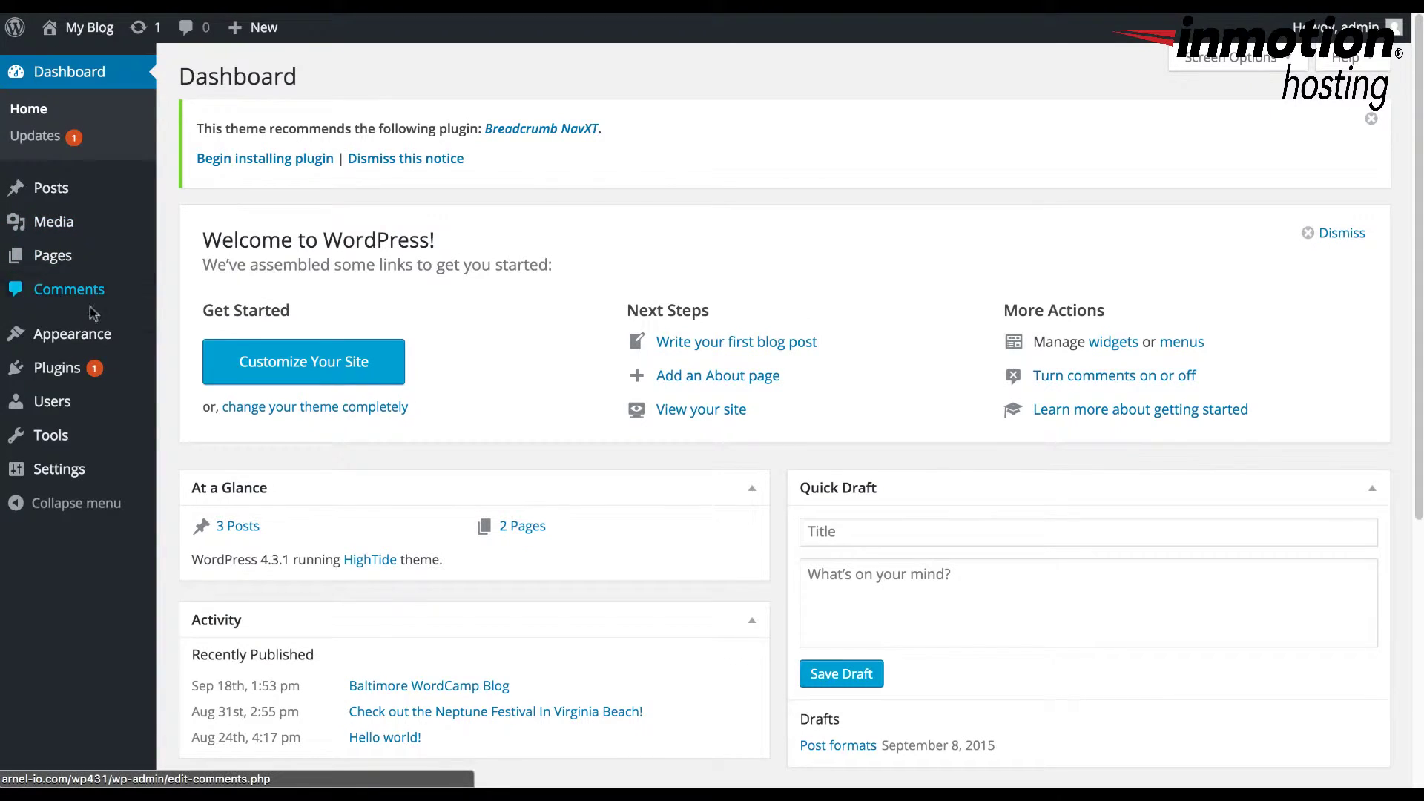
Set bw-beach.jpg as the background image through Appearance > Background
mouse_move(89, 337)
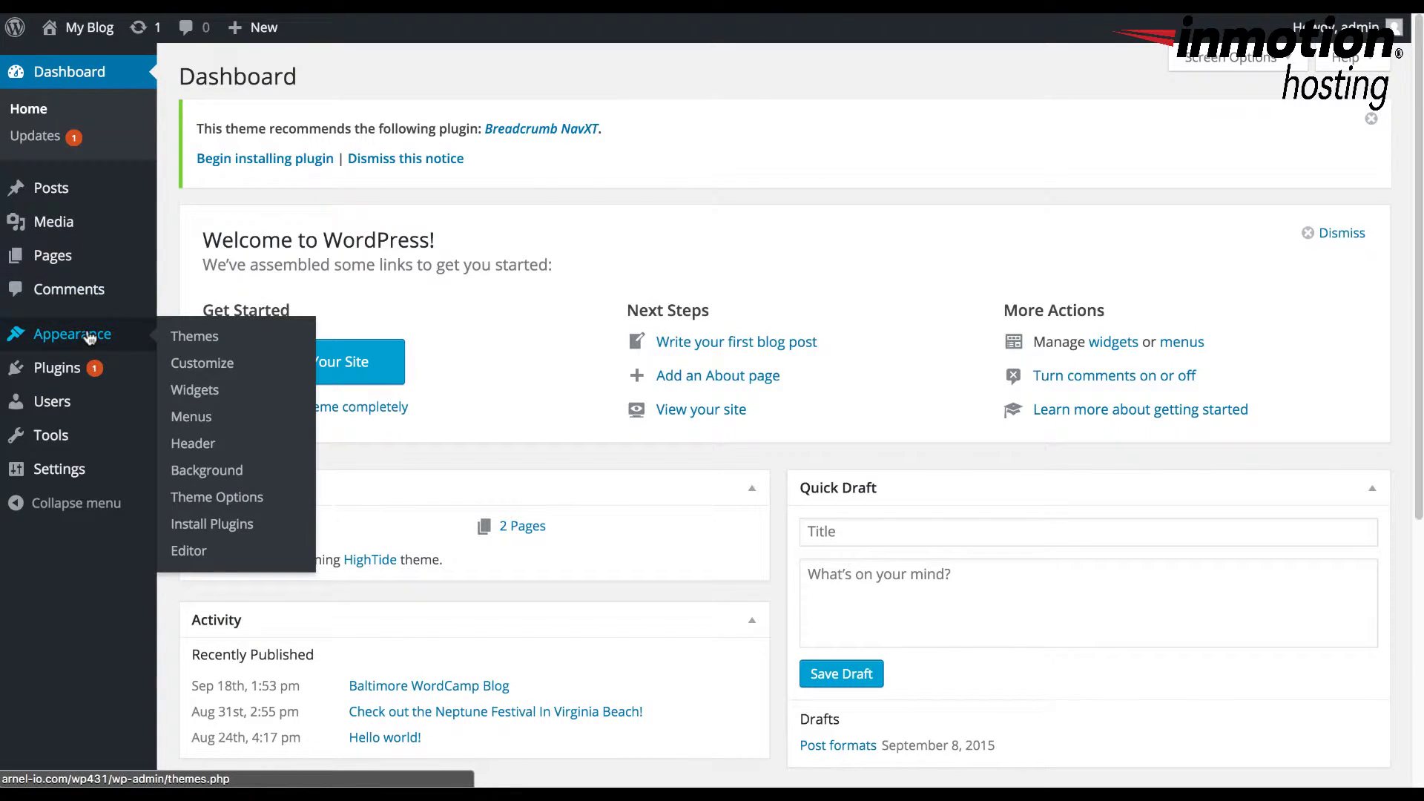
click(225, 481)
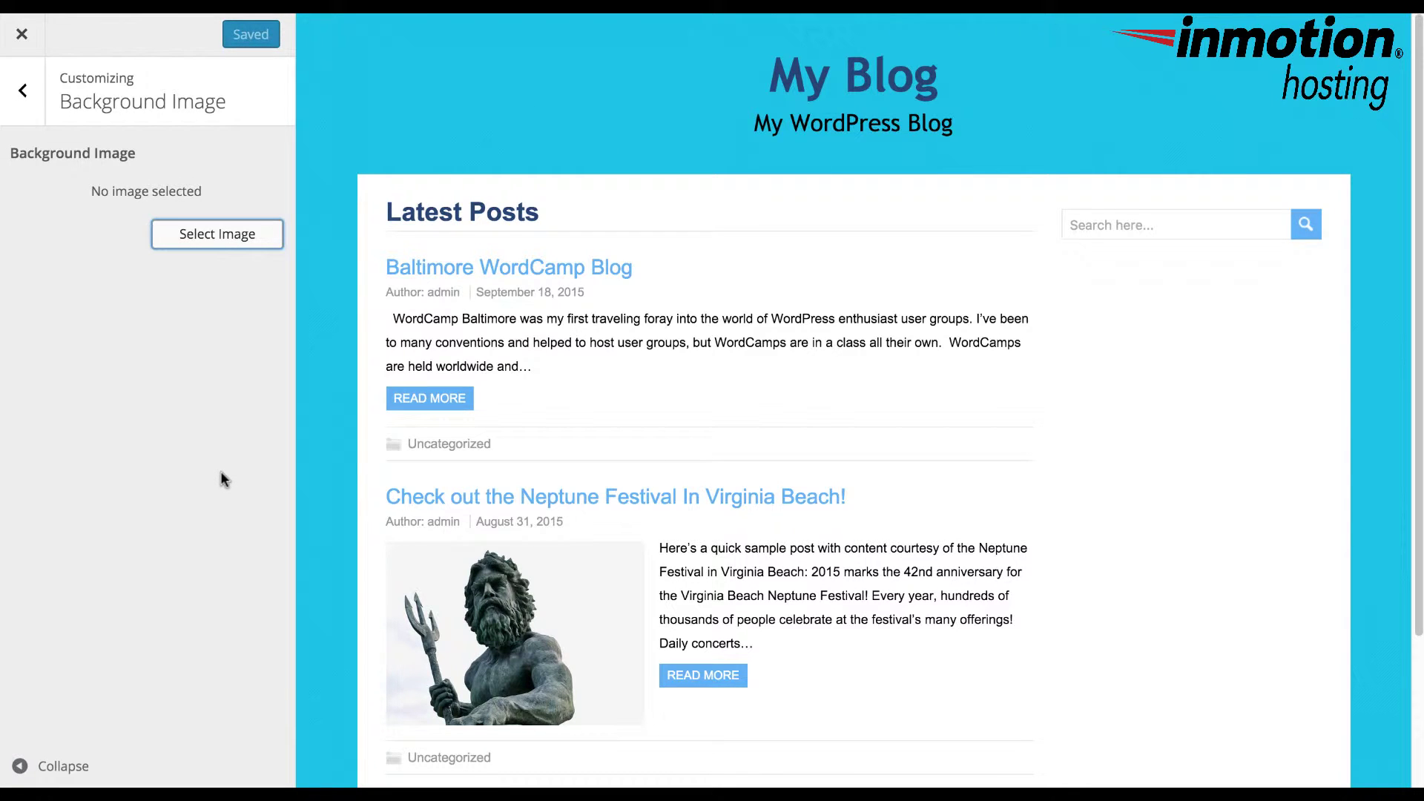
click(215, 236)
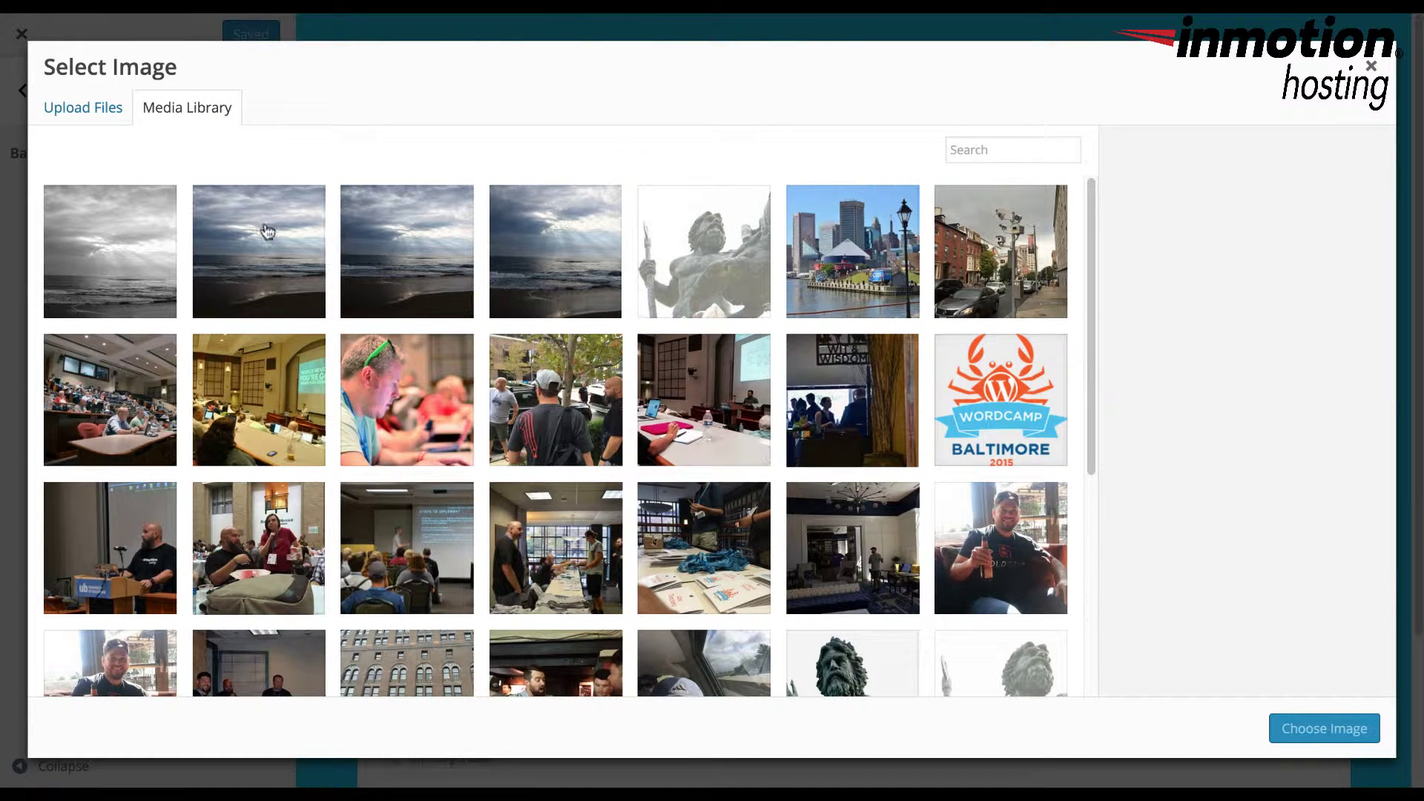
click(110, 265)
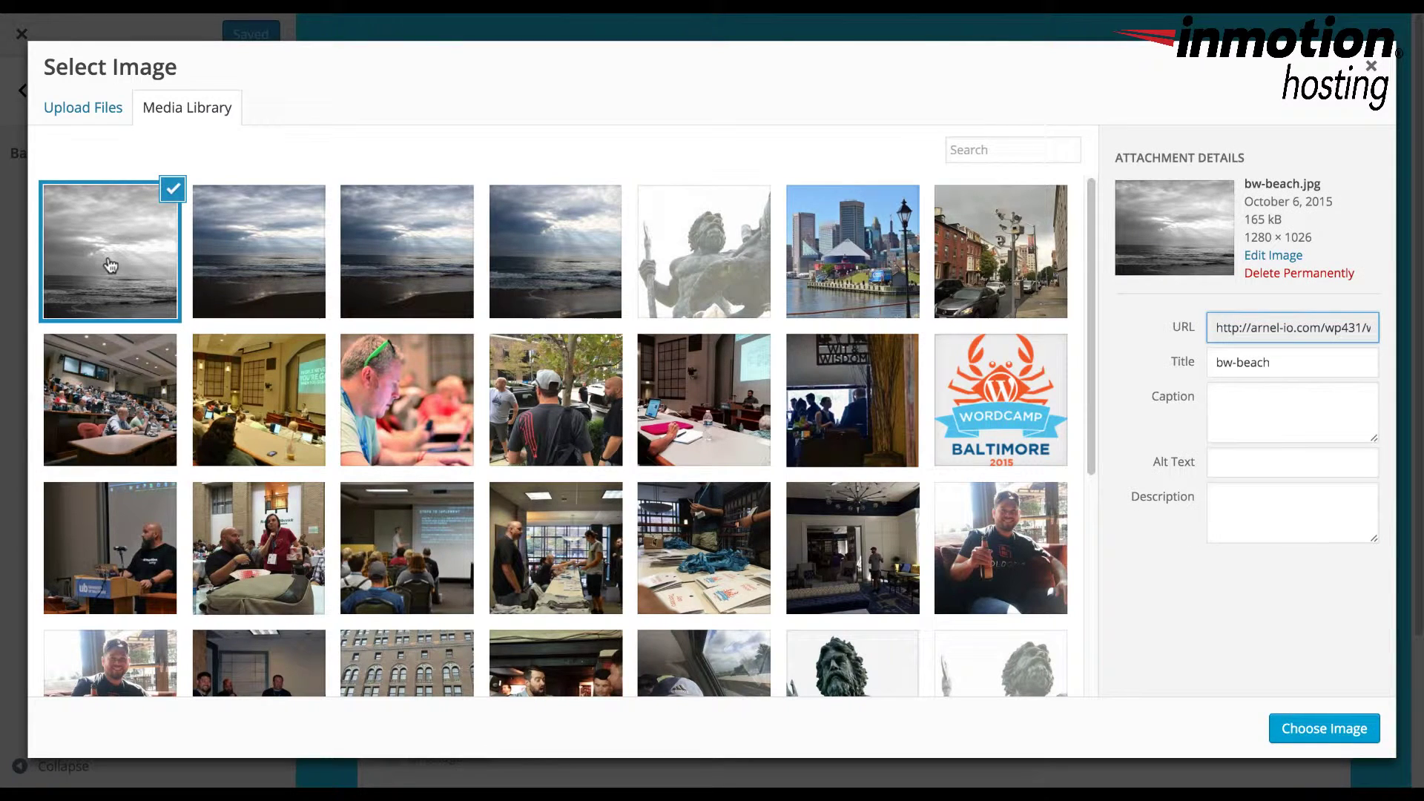
click(1326, 731)
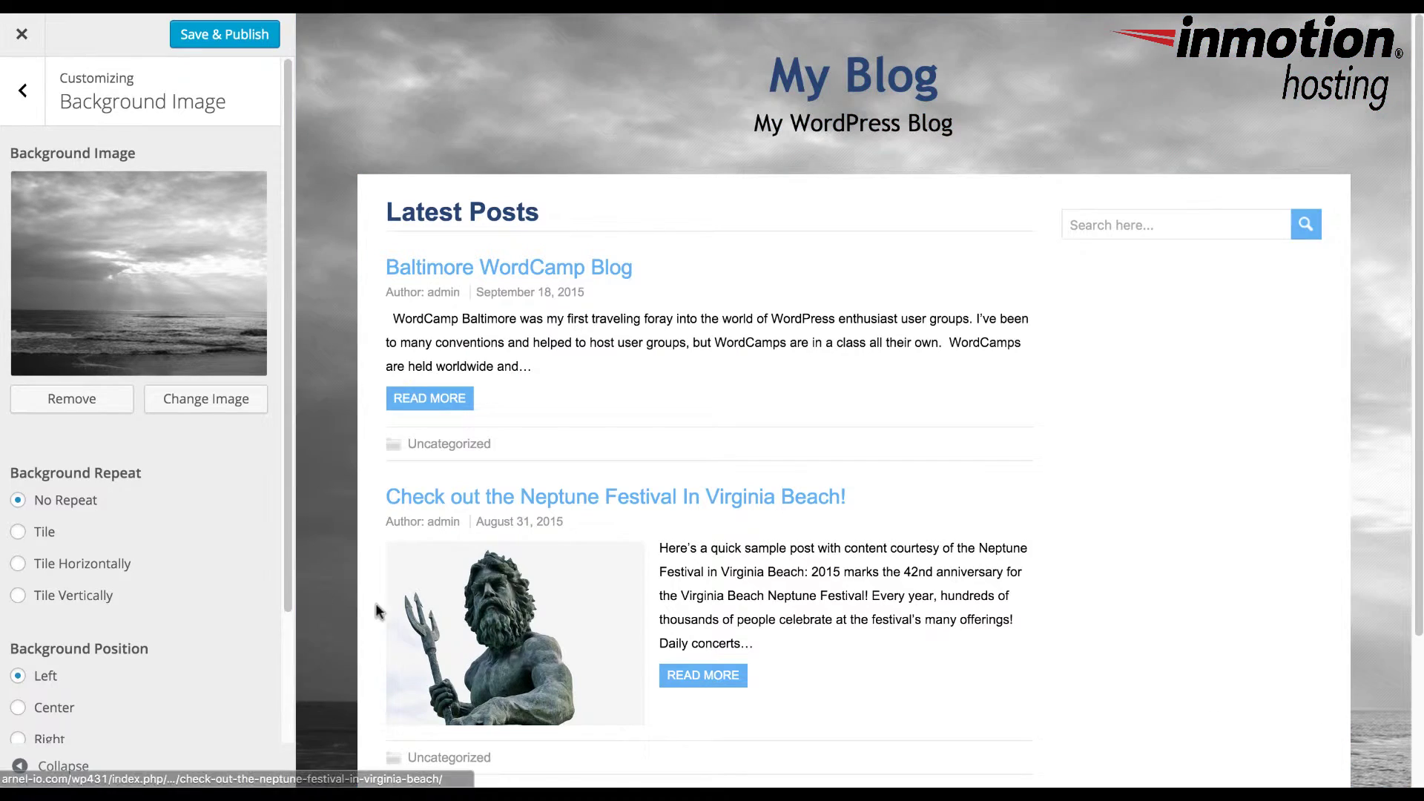
scroll(231, 445, down, 4)
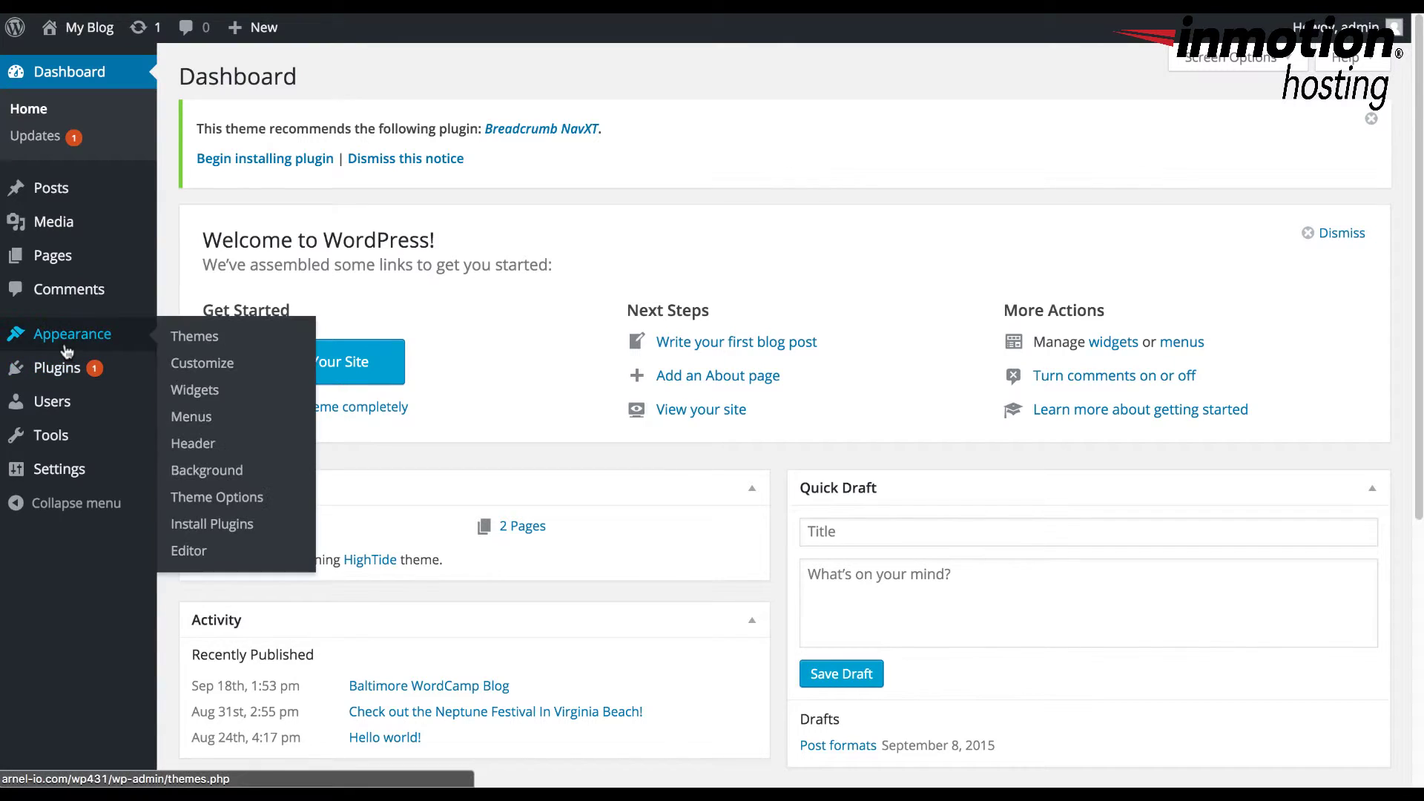
Set the background colour to pink #ef2174 under Customizer Colors
mouse_move(92, 490)
mouse_move(81, 342)
click(221, 371)
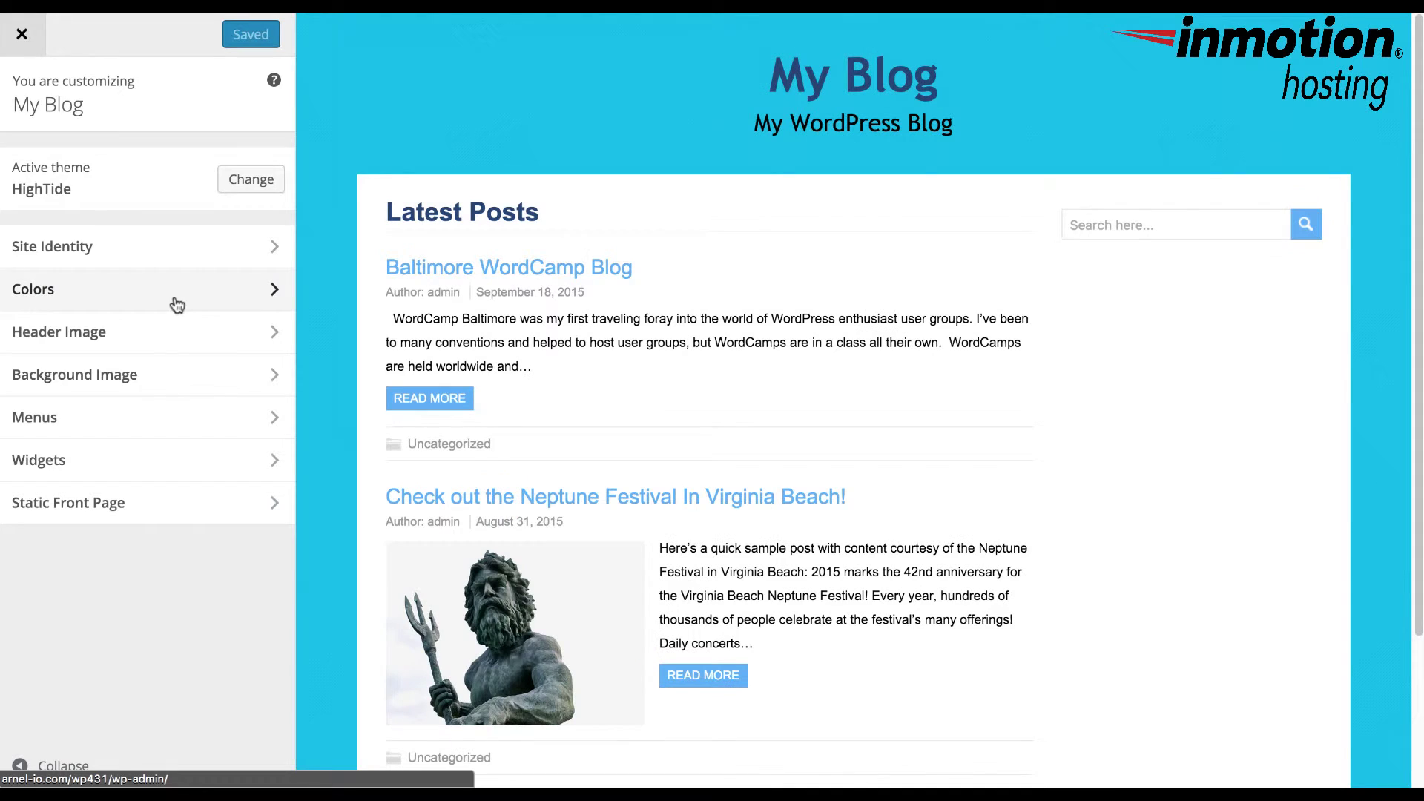
click(176, 304)
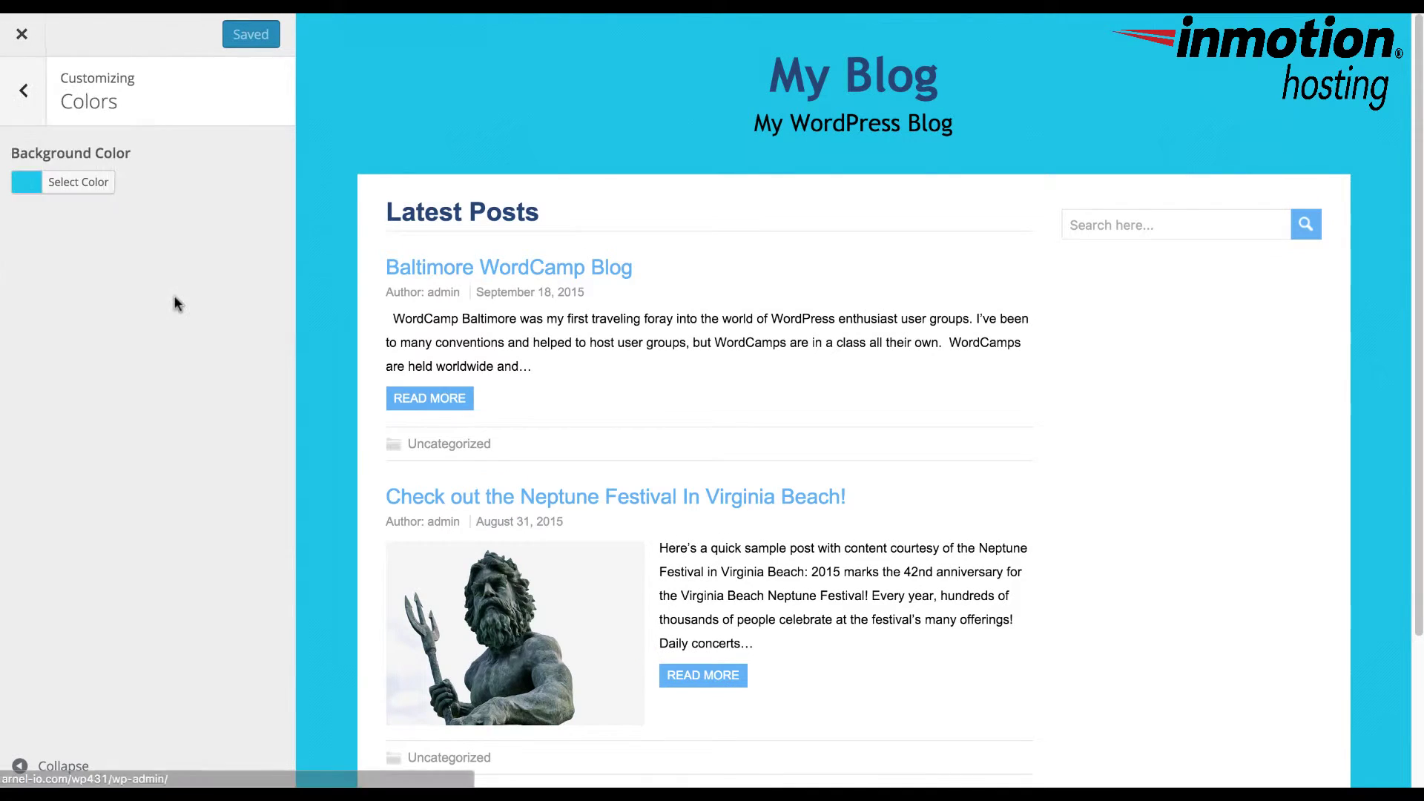
click(87, 183)
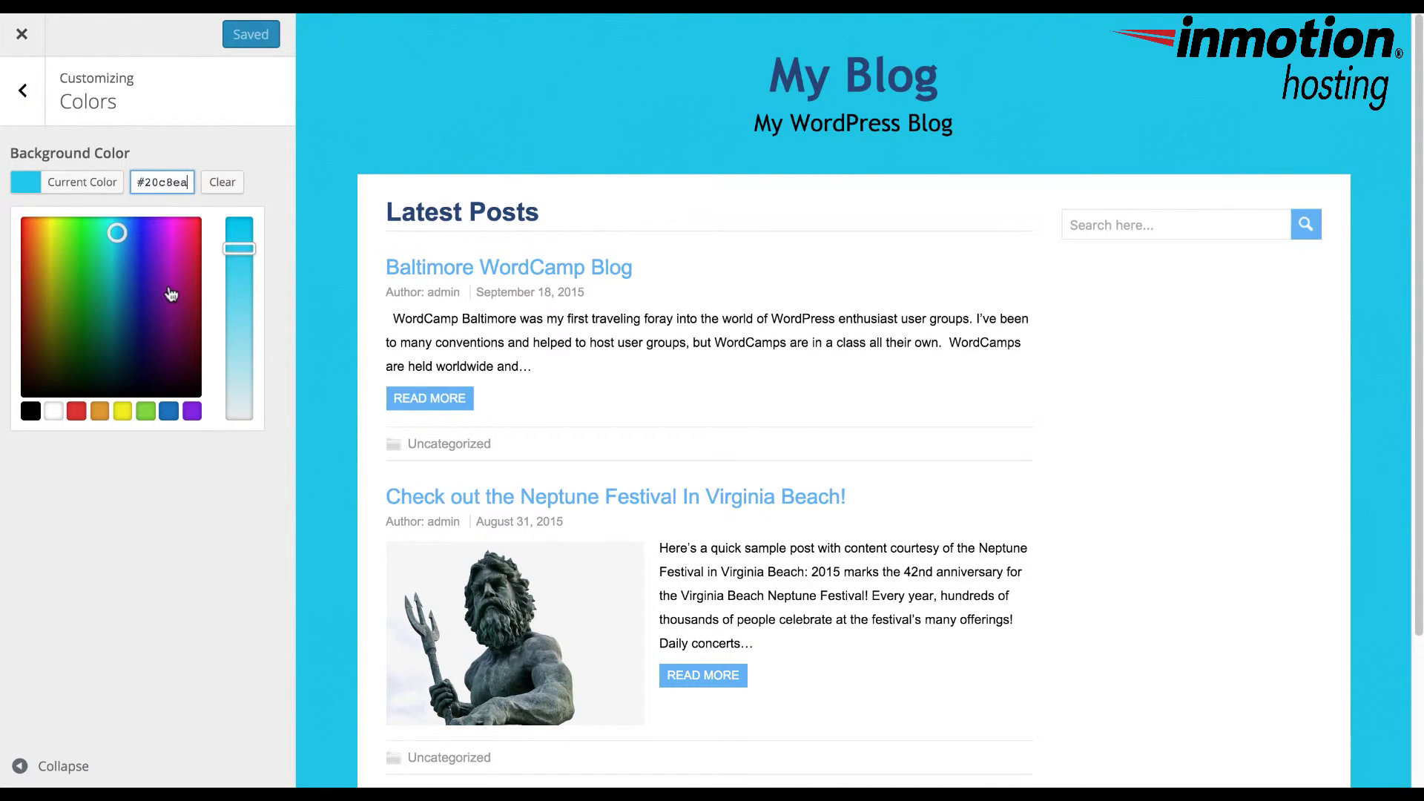
click(190, 228)
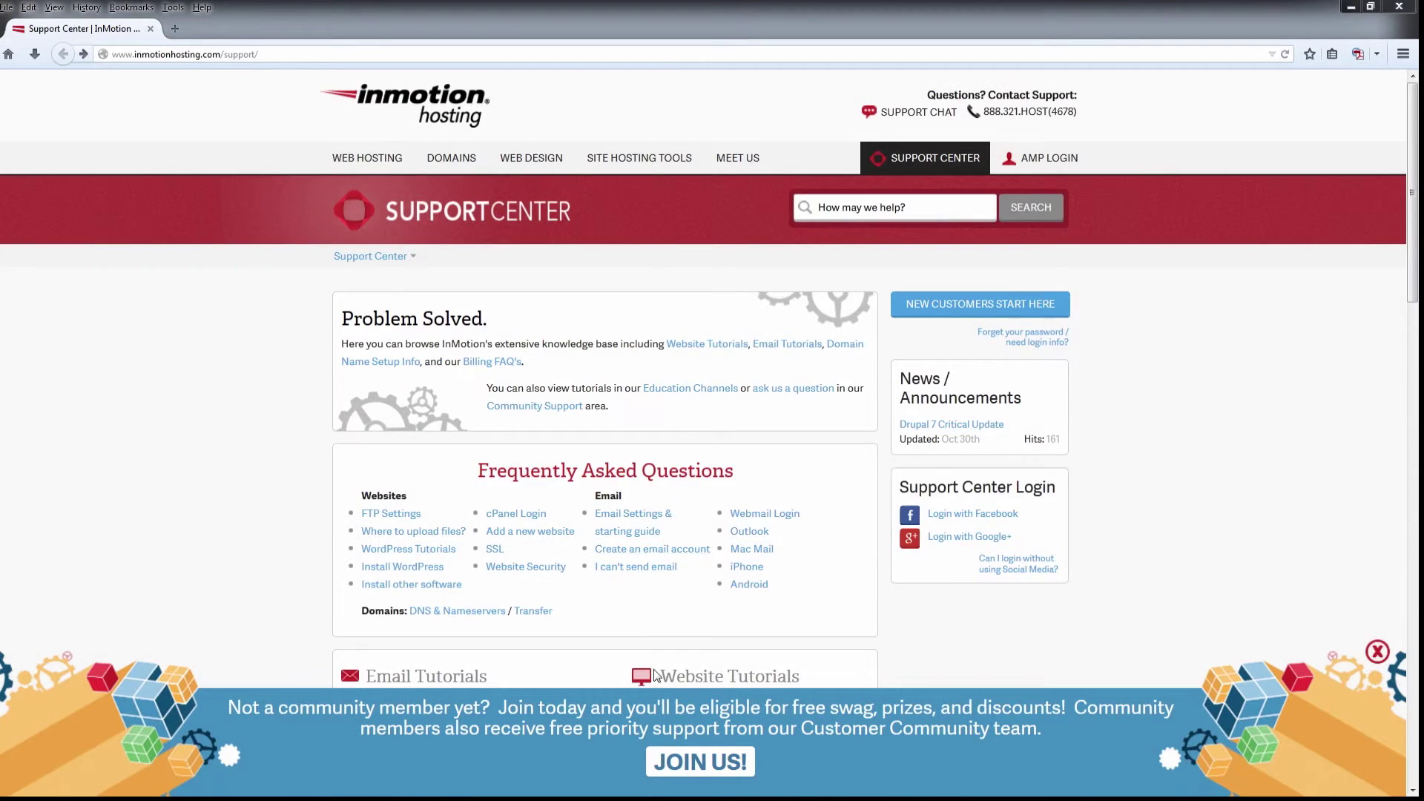
click(677, 764)
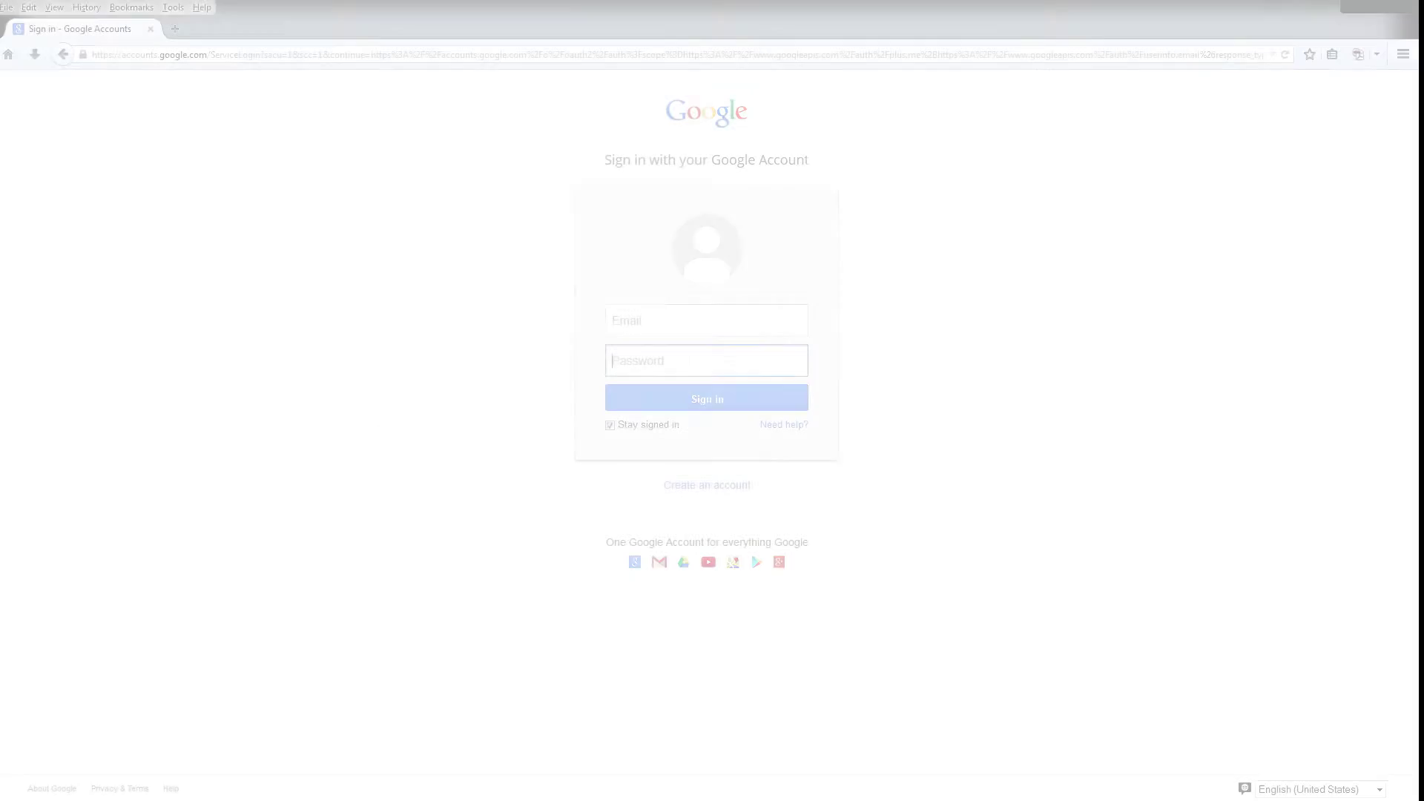